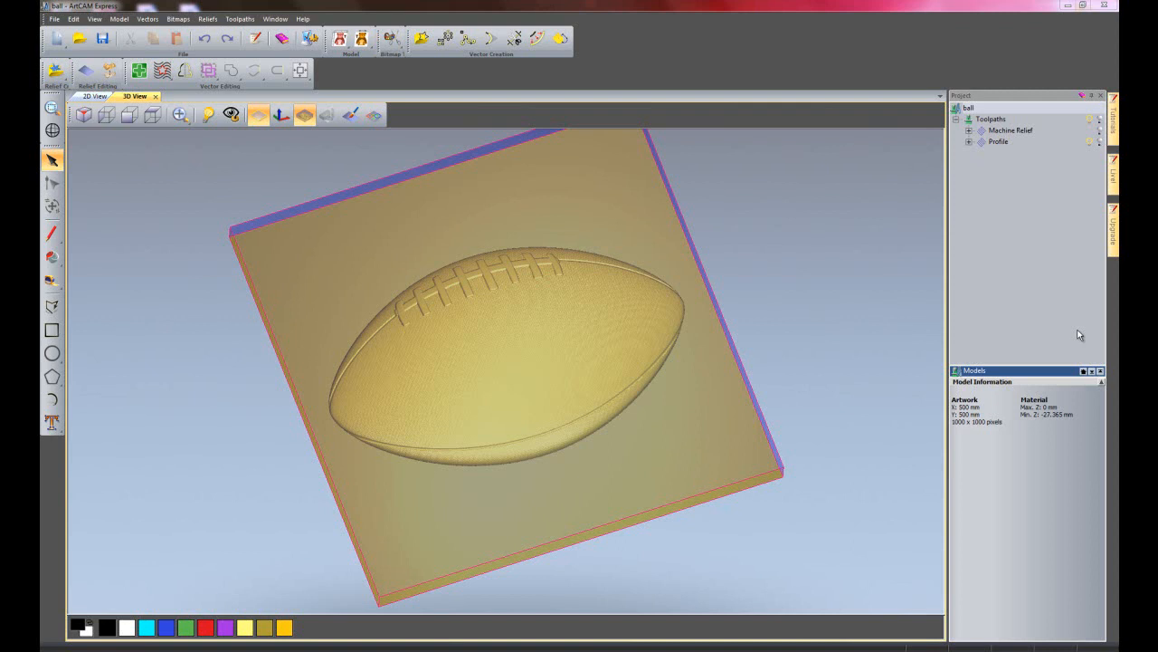
Show the lettering, star and outline vectors over the football relief in the 3D view.
click(373, 114)
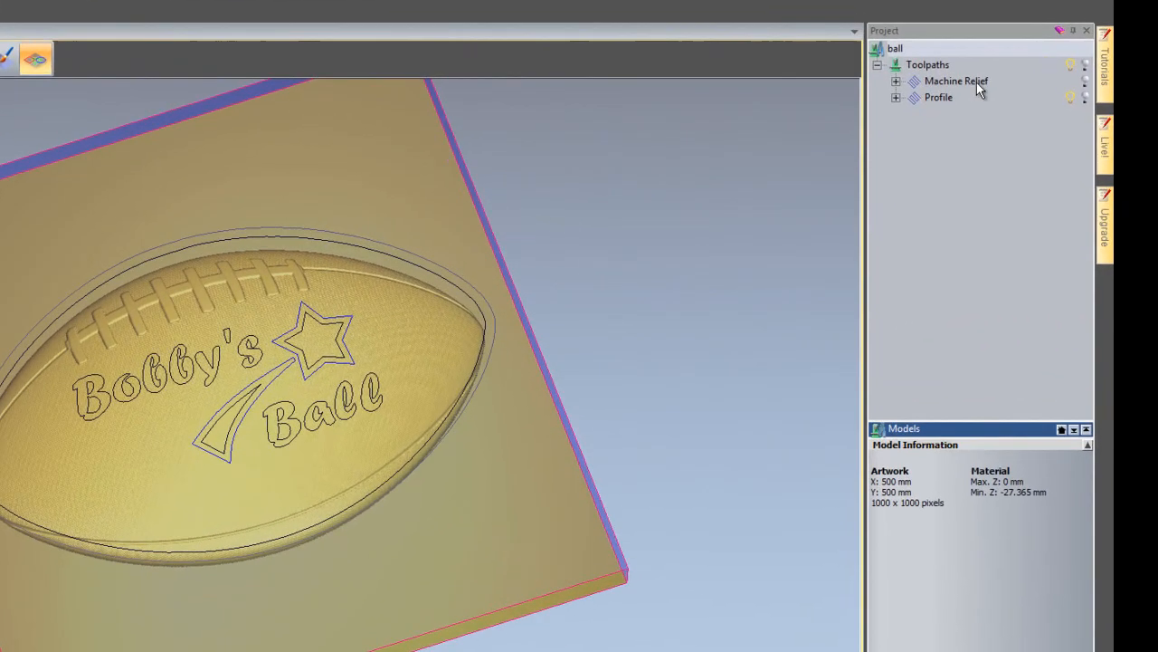
Preview the existing Machine Relief and Profile toolpaths on the football, and hide all toolpaths again.
click(974, 80)
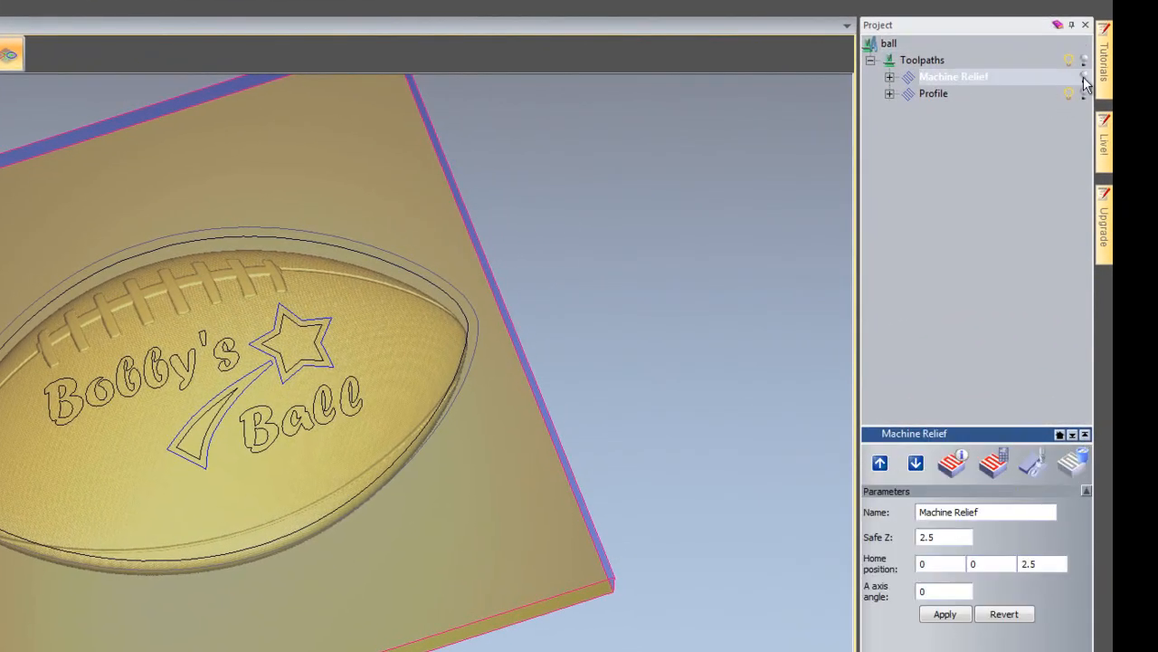
click(1085, 76)
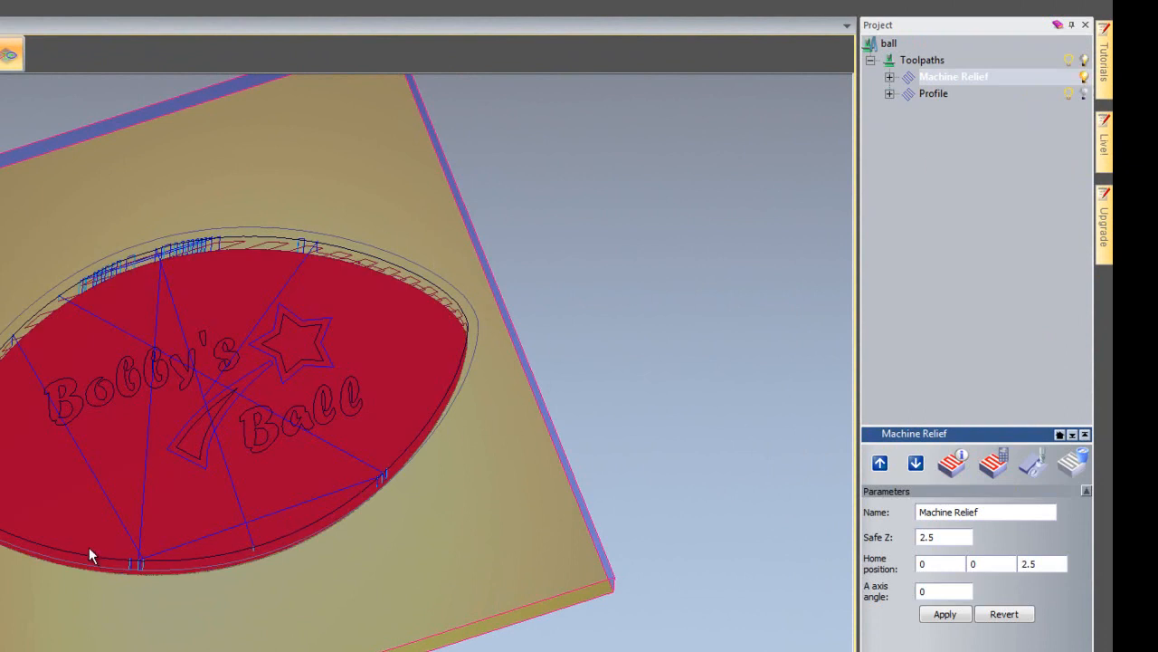
click(1084, 93)
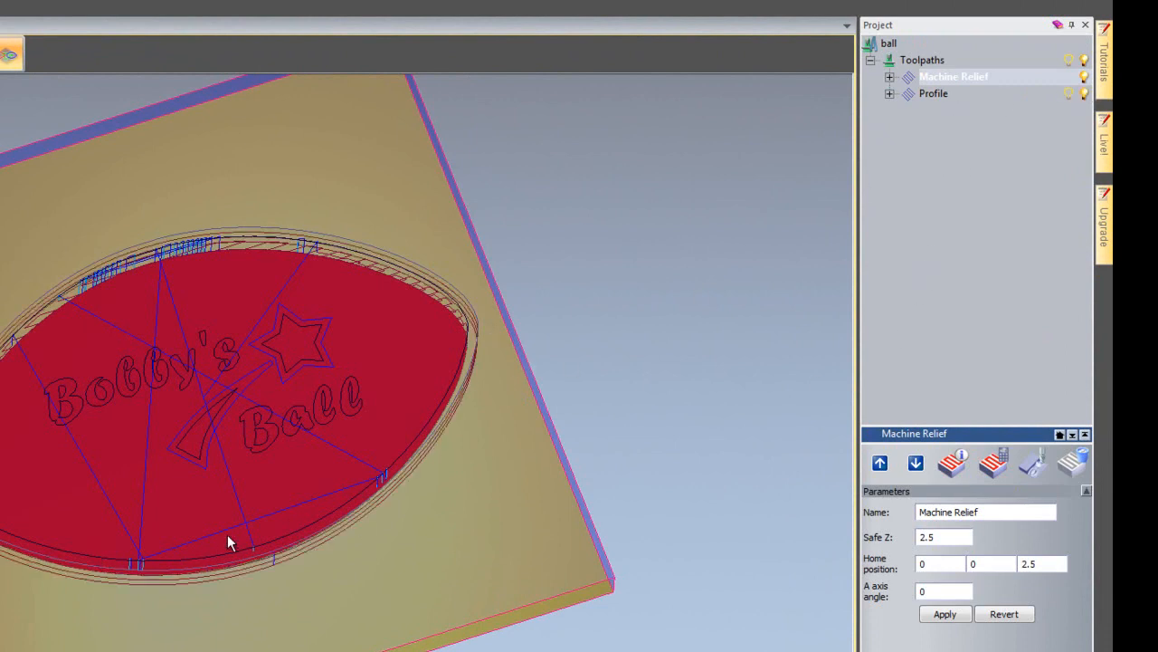
click(1084, 59)
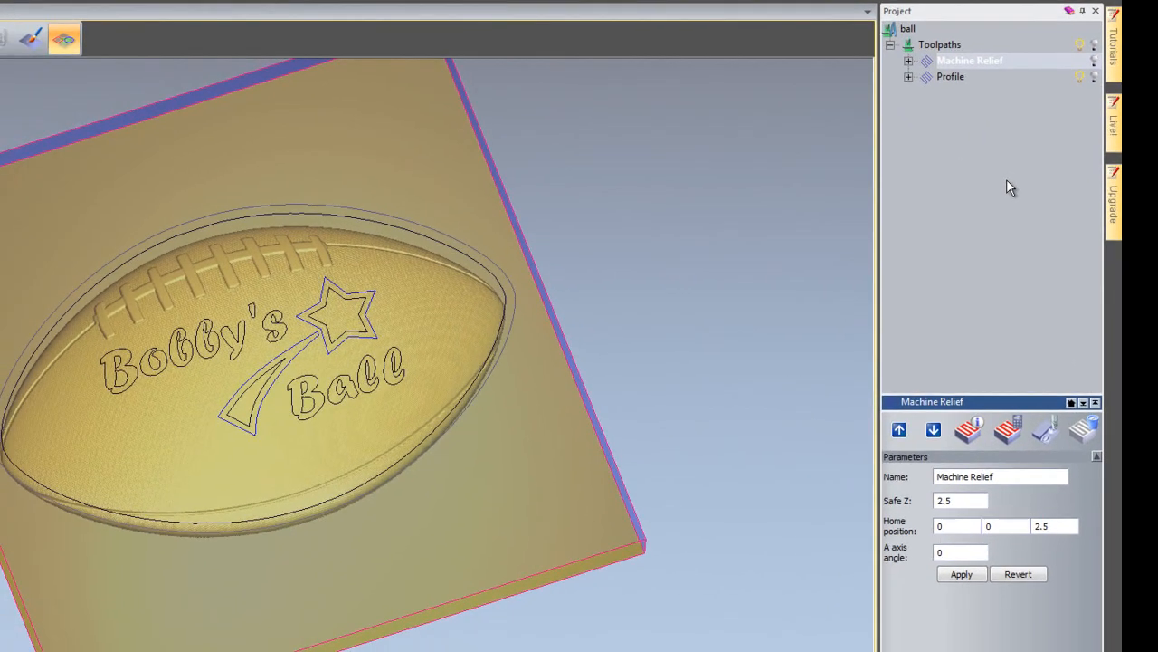
Start a feature machining toolpath as a recessed feature with a feature depth of 1 mm.
click(932, 47)
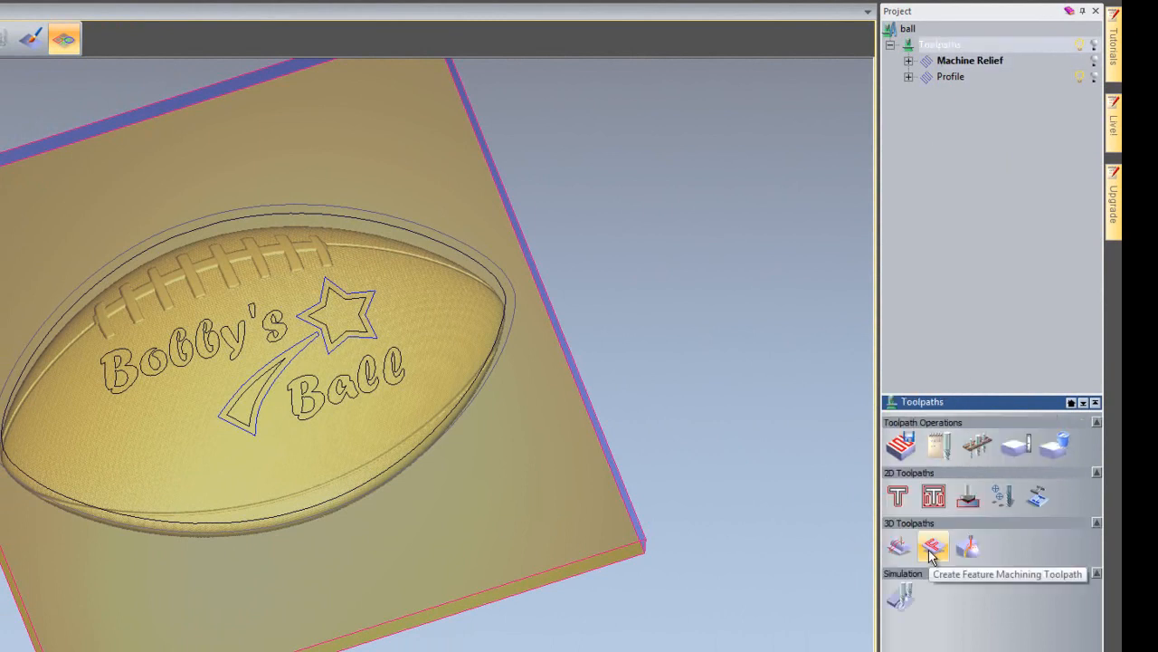
click(932, 546)
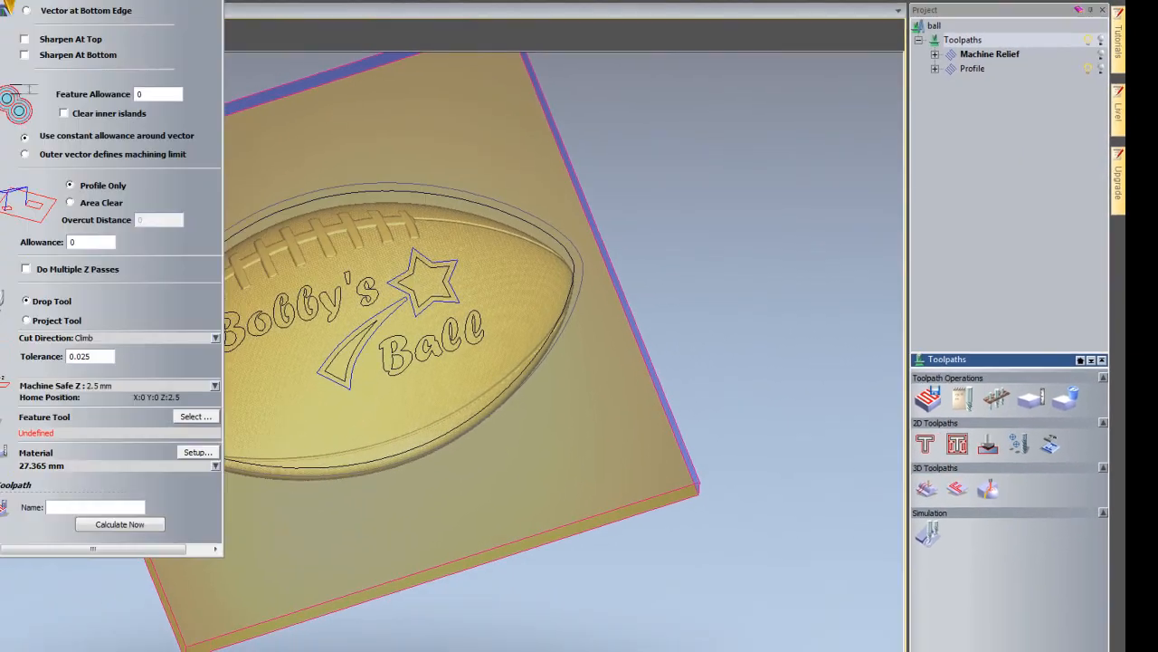
drag(105, 0, 1023, 337)
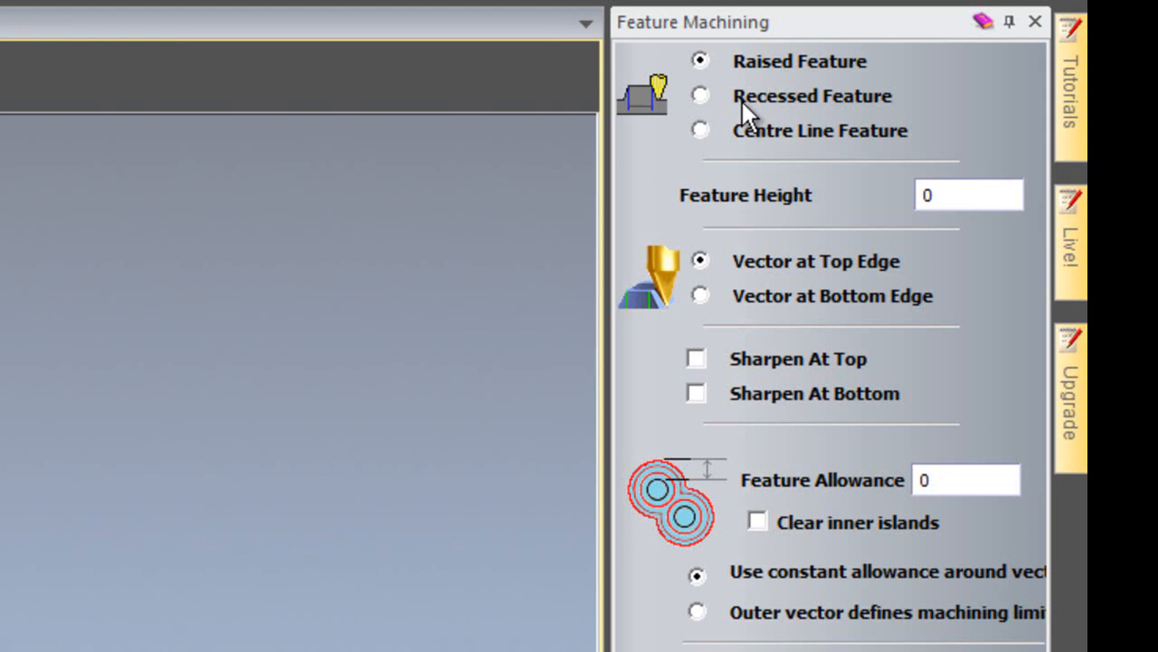
click(708, 101)
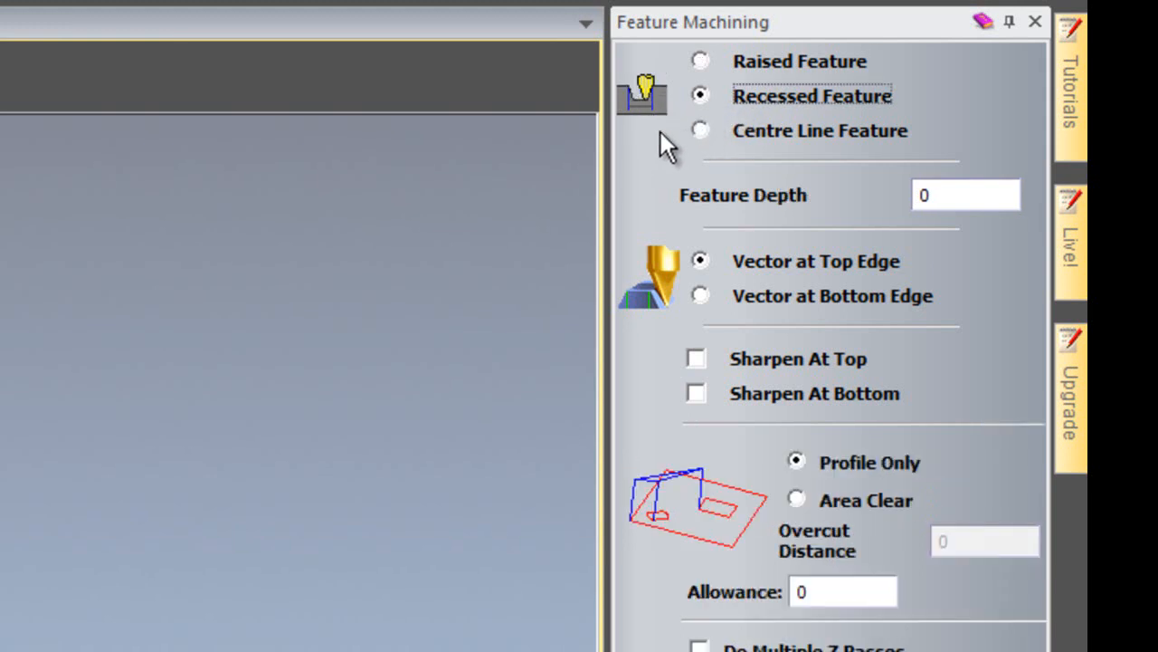
click(700, 131)
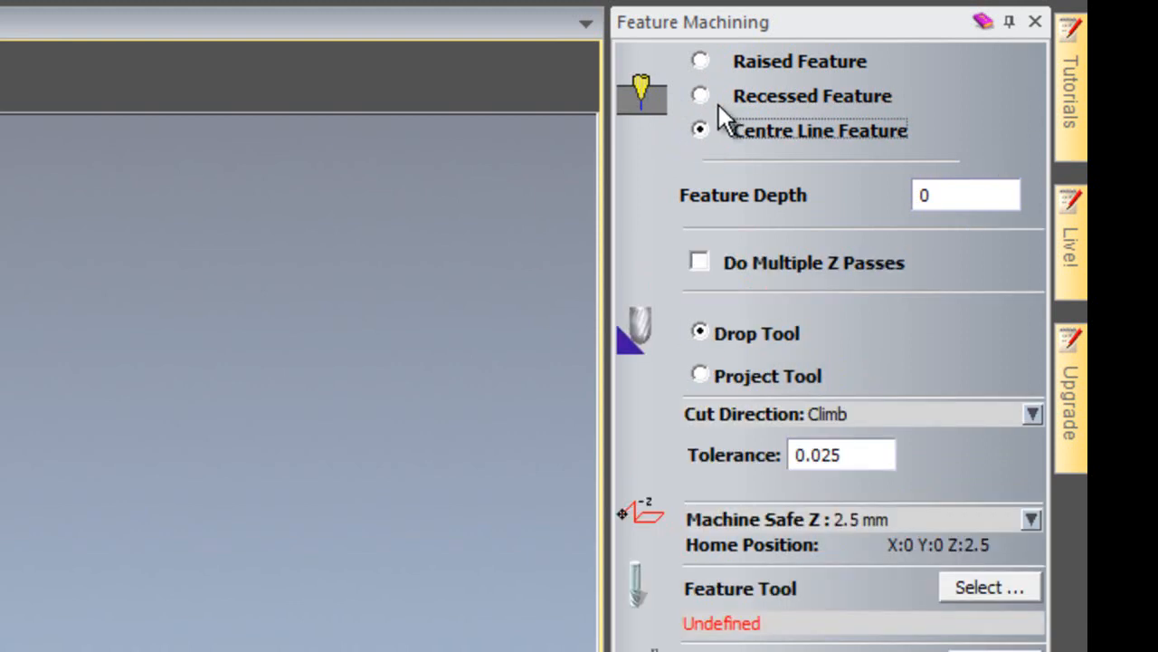
click(694, 96)
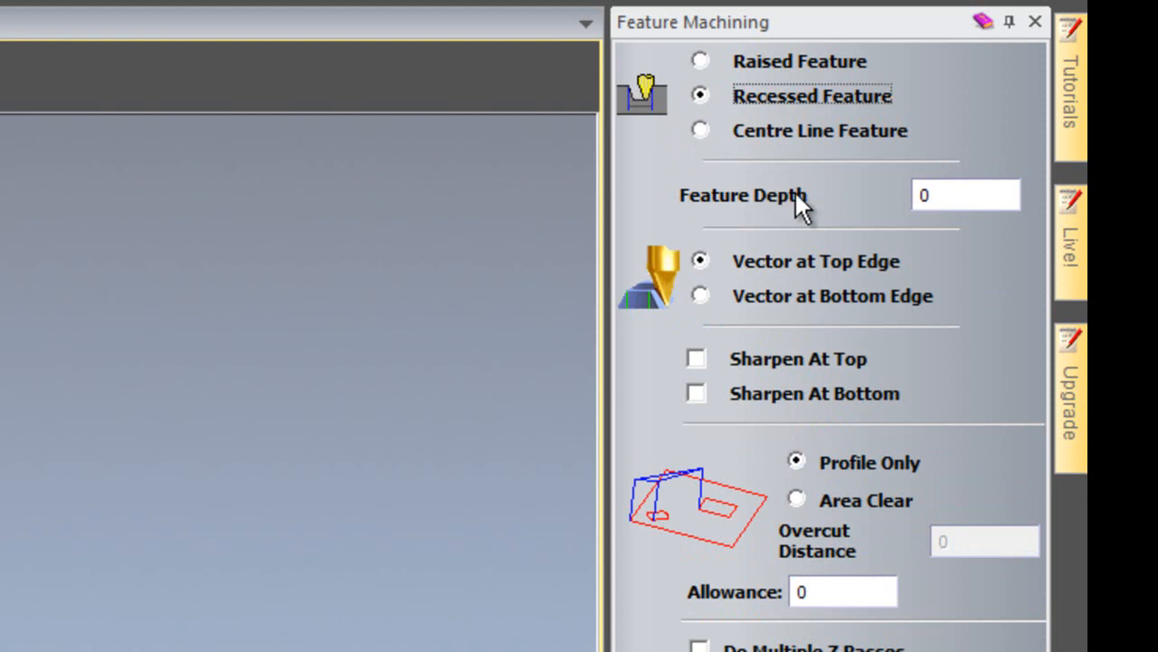
double_click(973, 188)
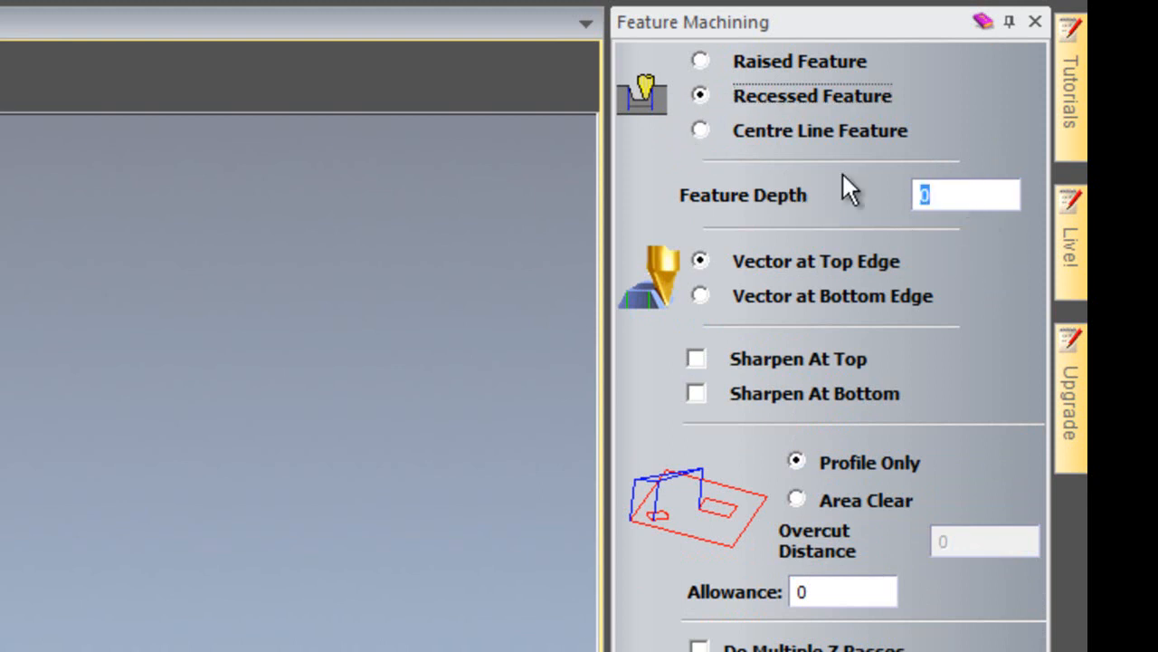
text(1)
Configure the recessed feature with Vector at Top Edge, Area Clear and Project Tool.
click(710, 299)
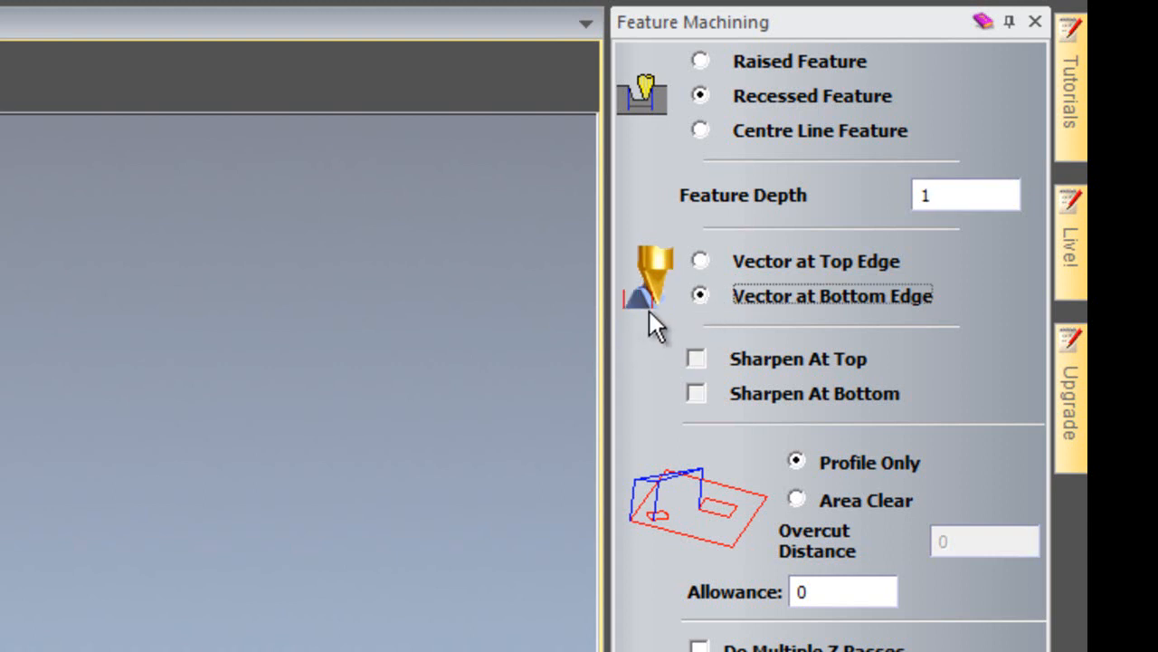
click(701, 262)
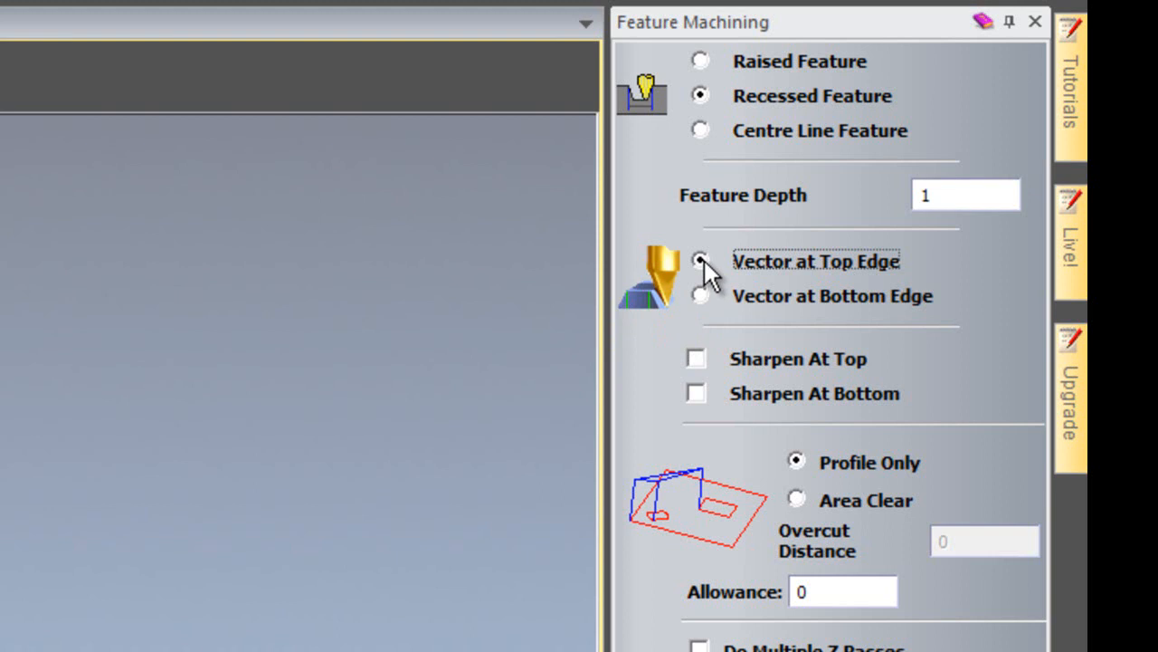
click(797, 499)
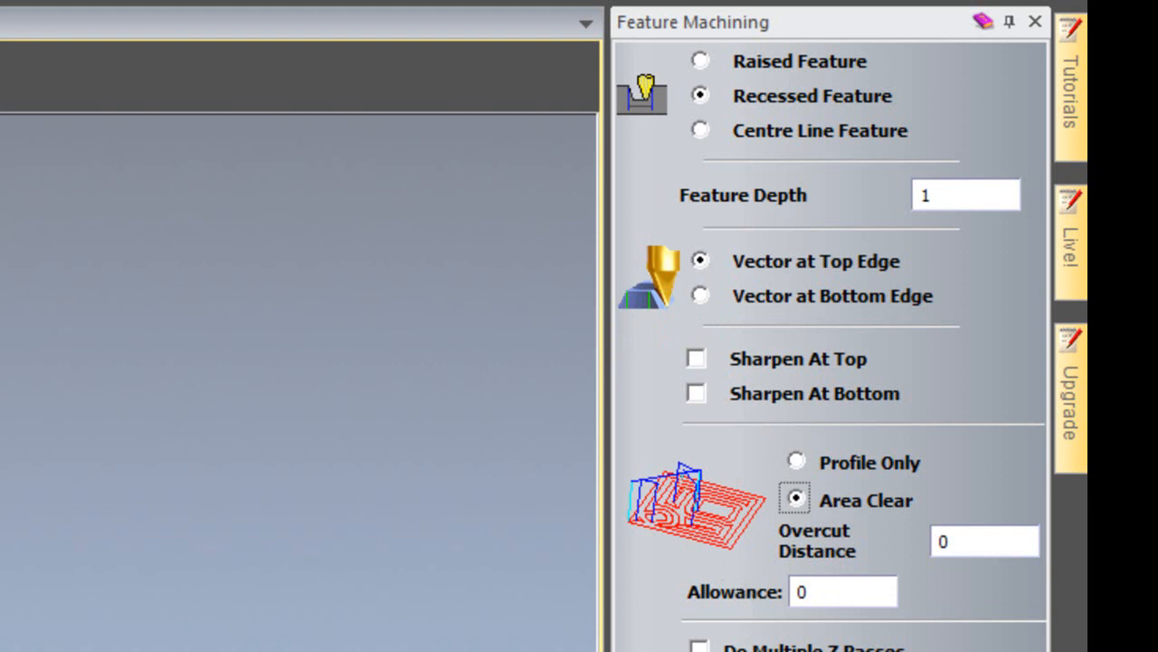
click(700, 398)
click(703, 332)
click(702, 373)
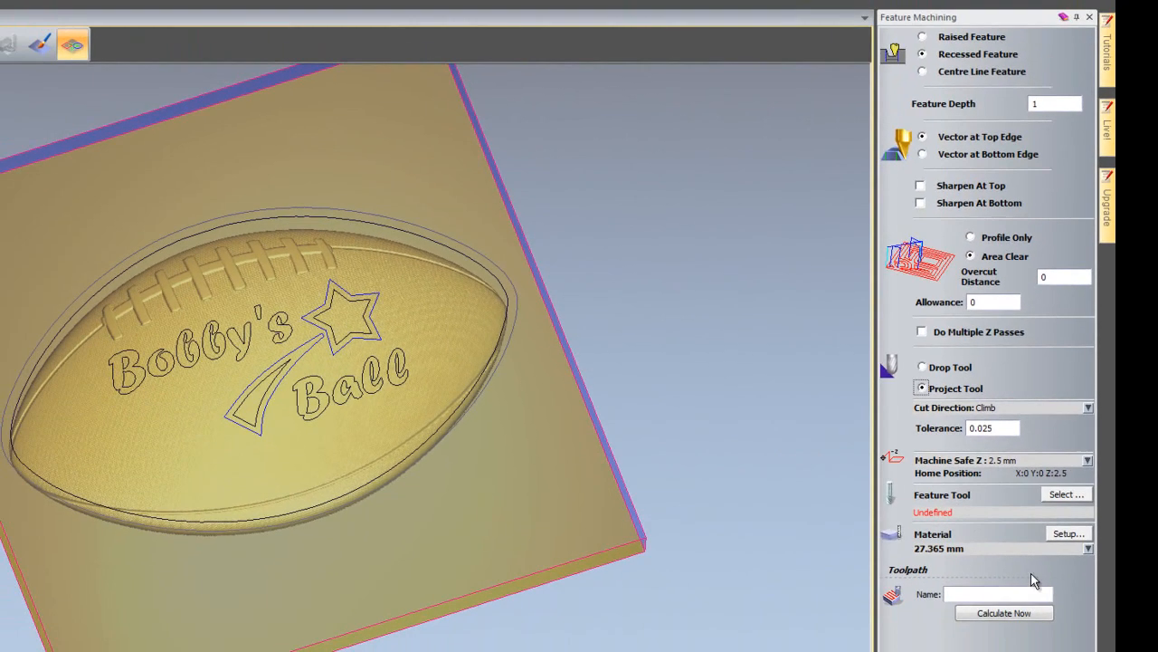
Assign the Ball Nose 1.5 mm tool and calculate the recessed toolpath for the lettering vectors on the football.
click(1054, 513)
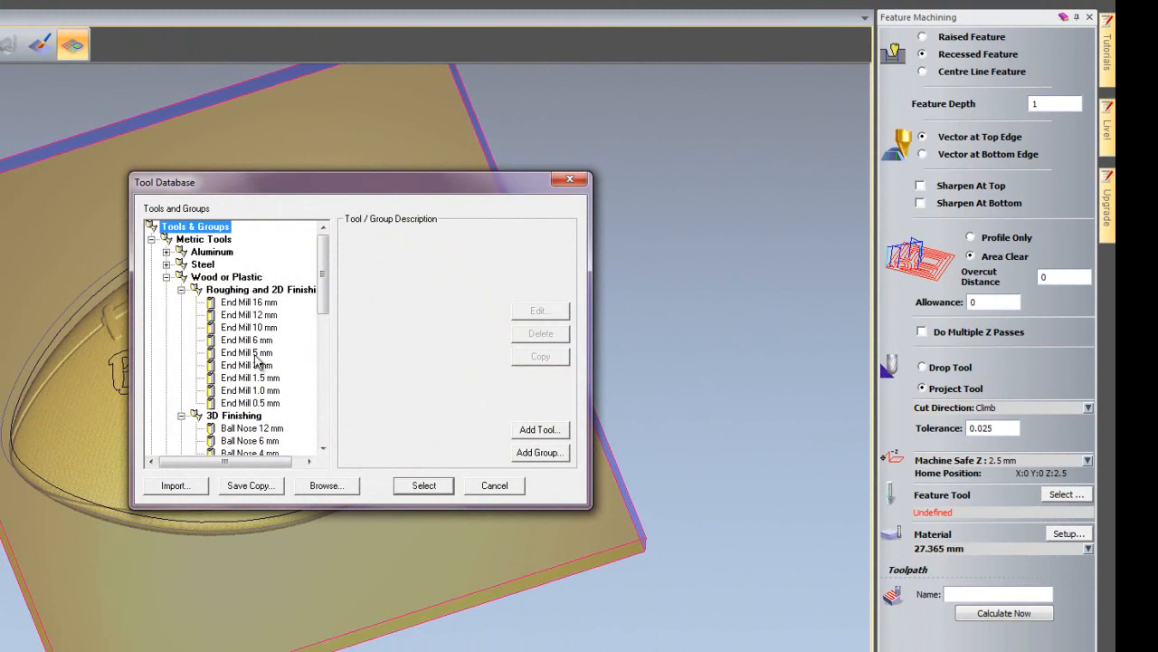
scroll(333, 253, down, 3)
click(268, 381)
double_click(268, 381)
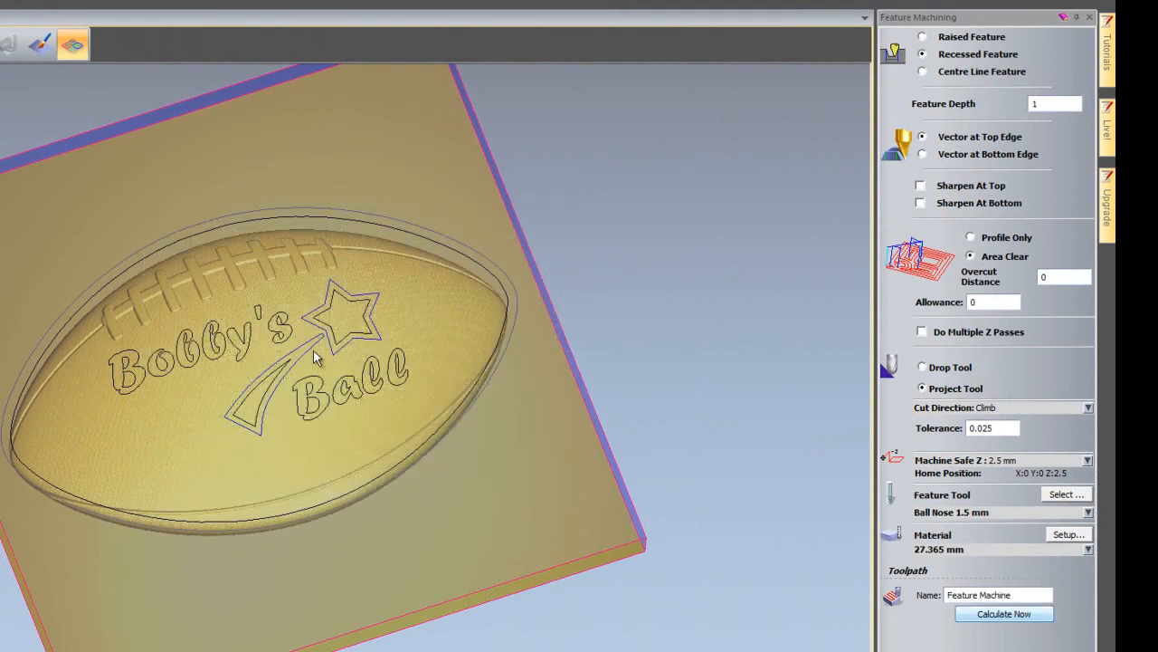
click(251, 347)
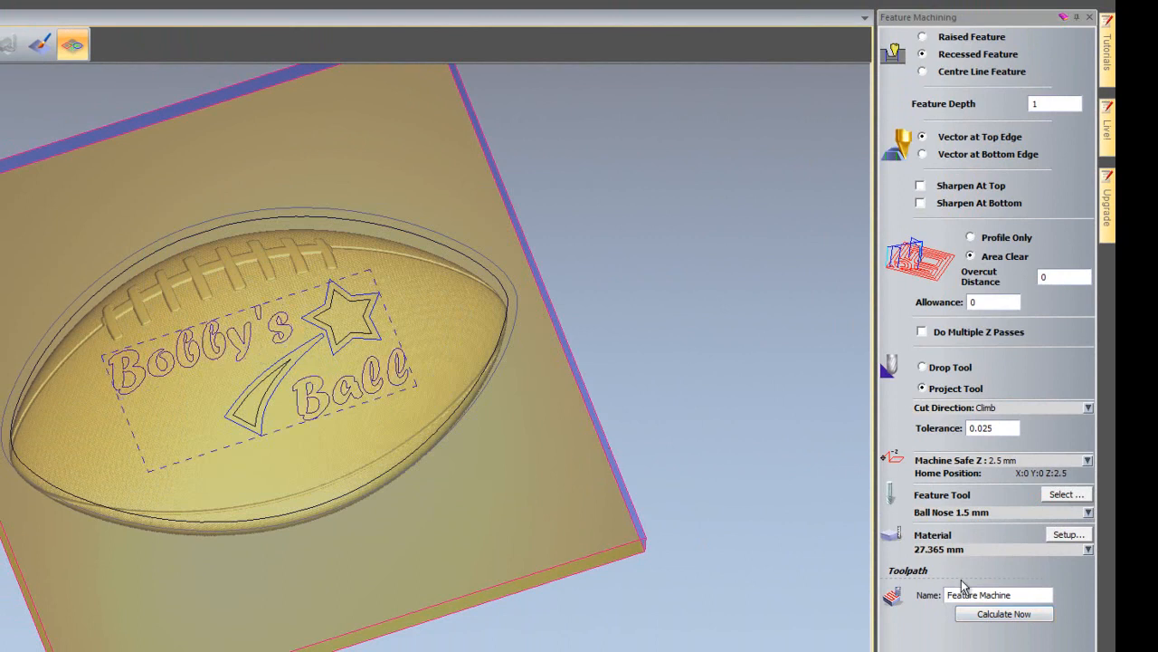
click(990, 616)
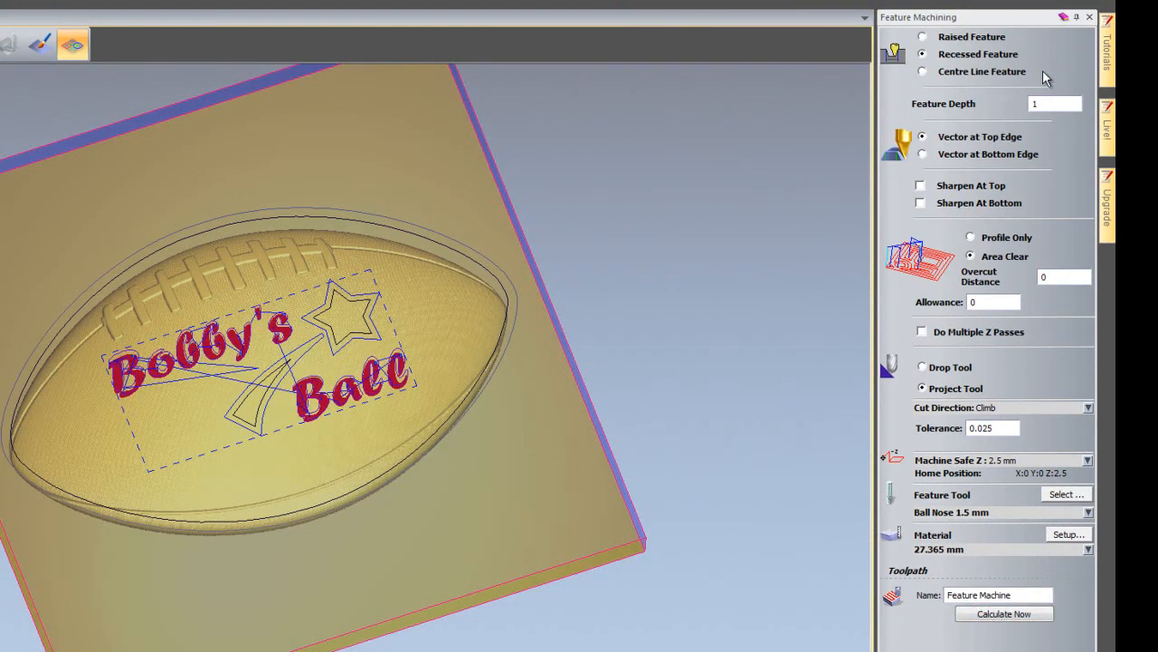
click(1091, 18)
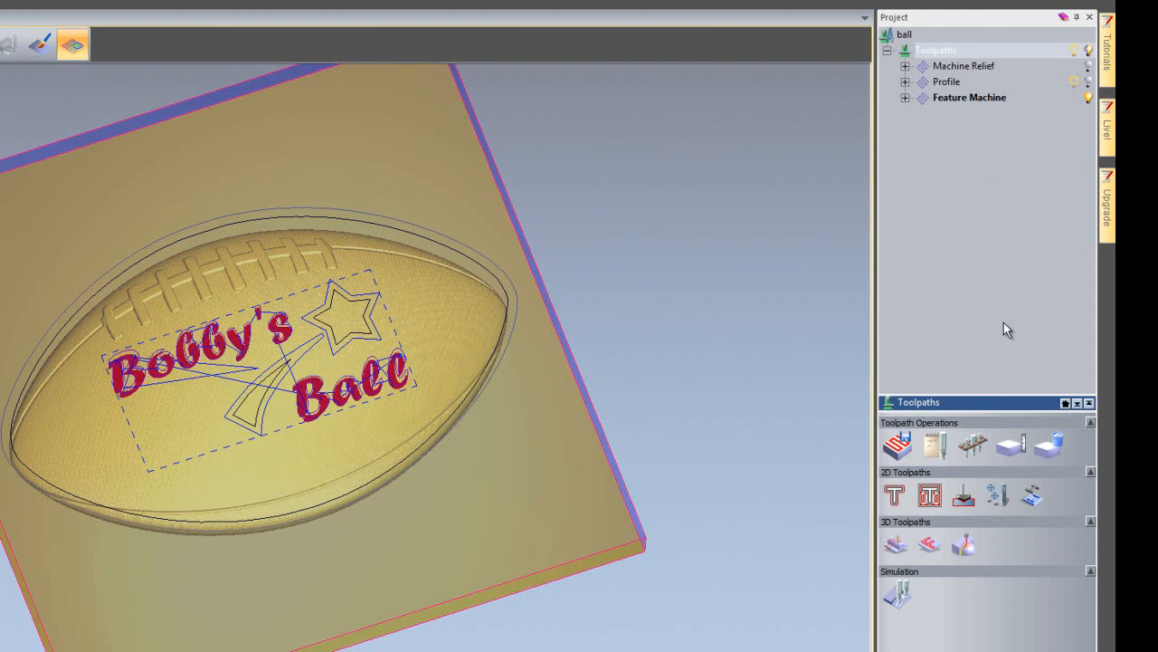
Start another feature machining toolpath as a raised feature 1 mm high with the Ball Nose 1.5 mm tool.
click(936, 546)
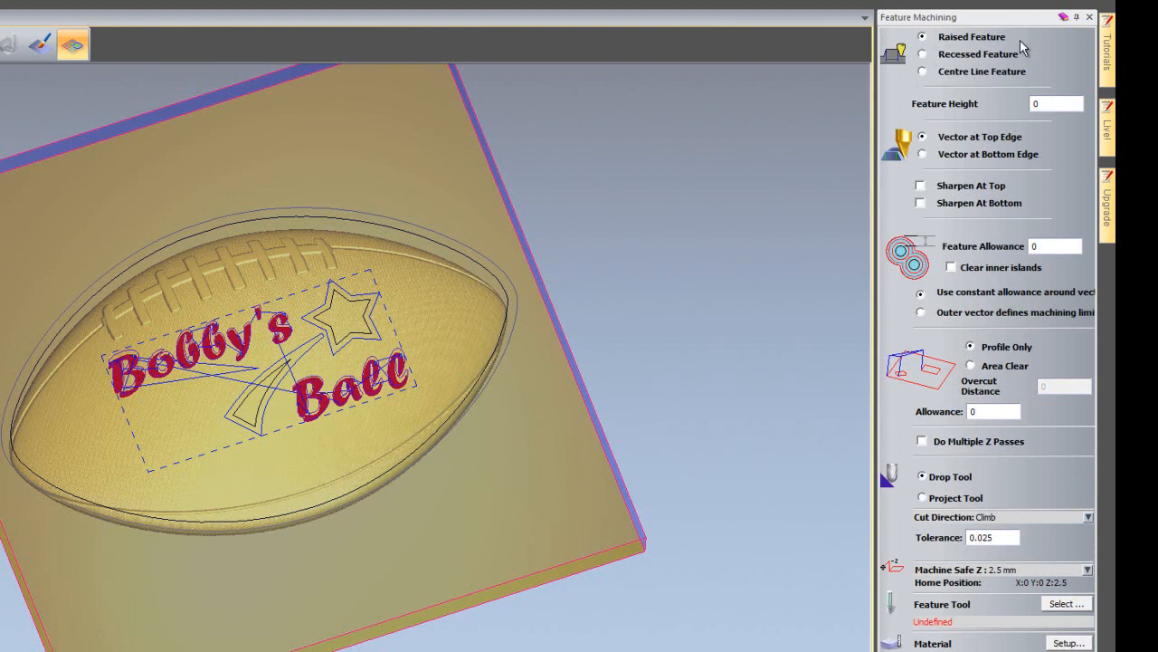
double_click(1055, 104)
text(1)
click(1060, 605)
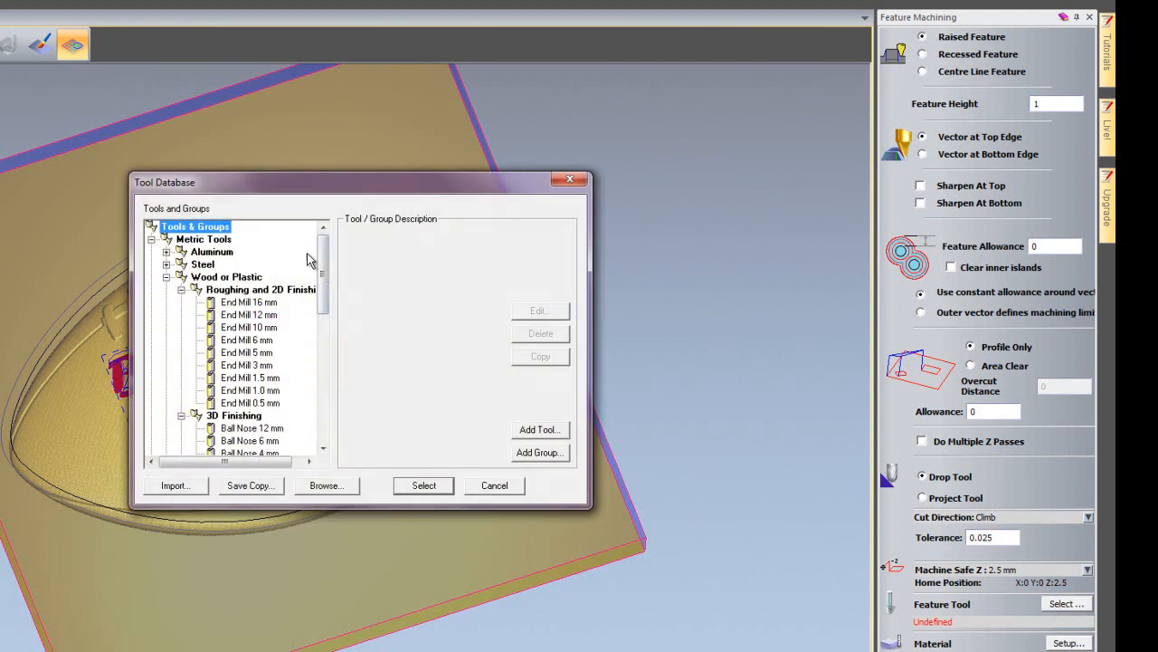
drag(323, 267, 336, 314)
double_click(280, 353)
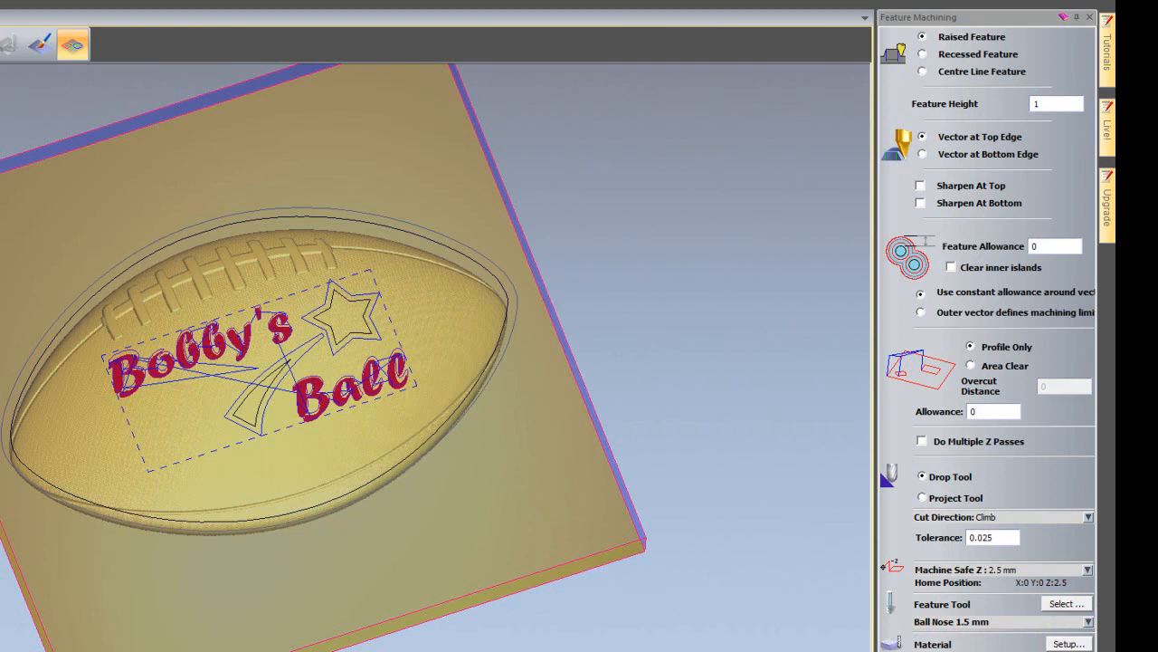
Calculate the raised feature toolpath for the outer outlines of the star and its tail.
click(331, 353)
click(331, 350)
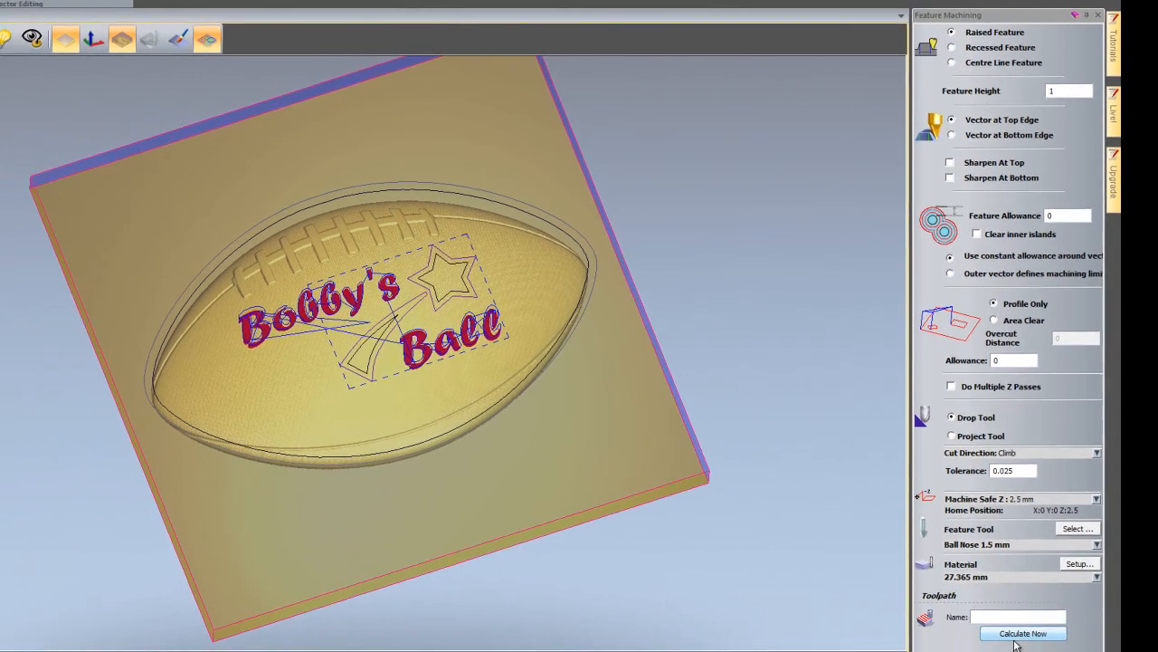
click(1023, 622)
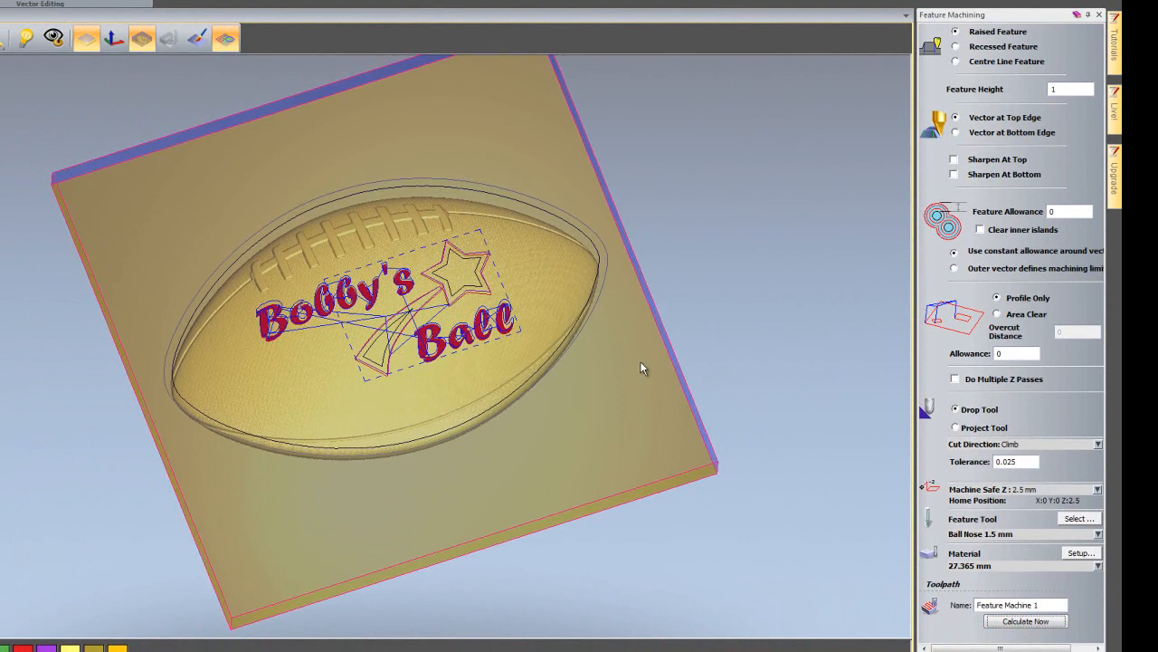
click(499, 258)
scroll(499, 258, up, 3)
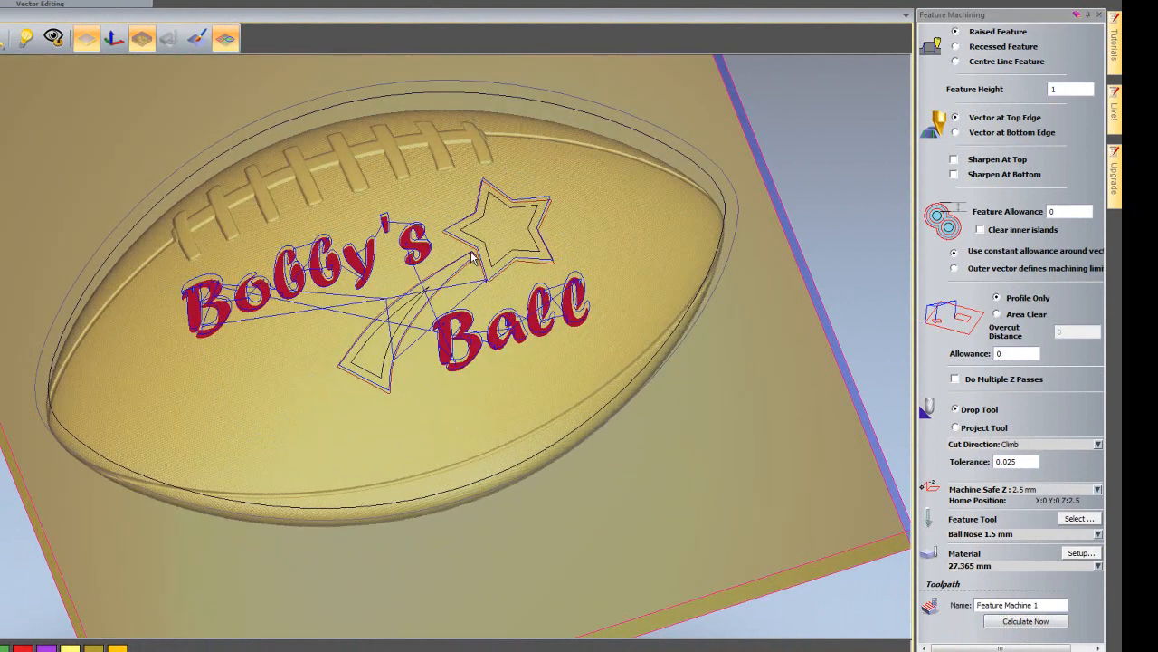
click(1099, 15)
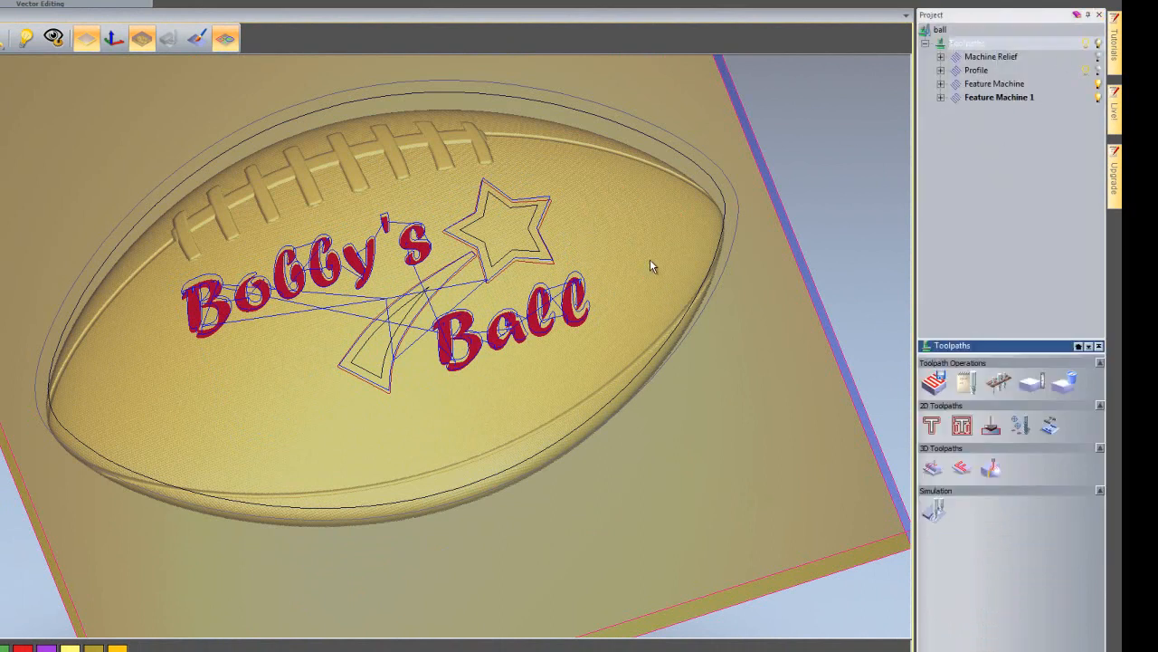
Set up a centre line feature toolpath for the inner star and tail outlines, with 0.1 mm depth and Project Tool.
click(964, 467)
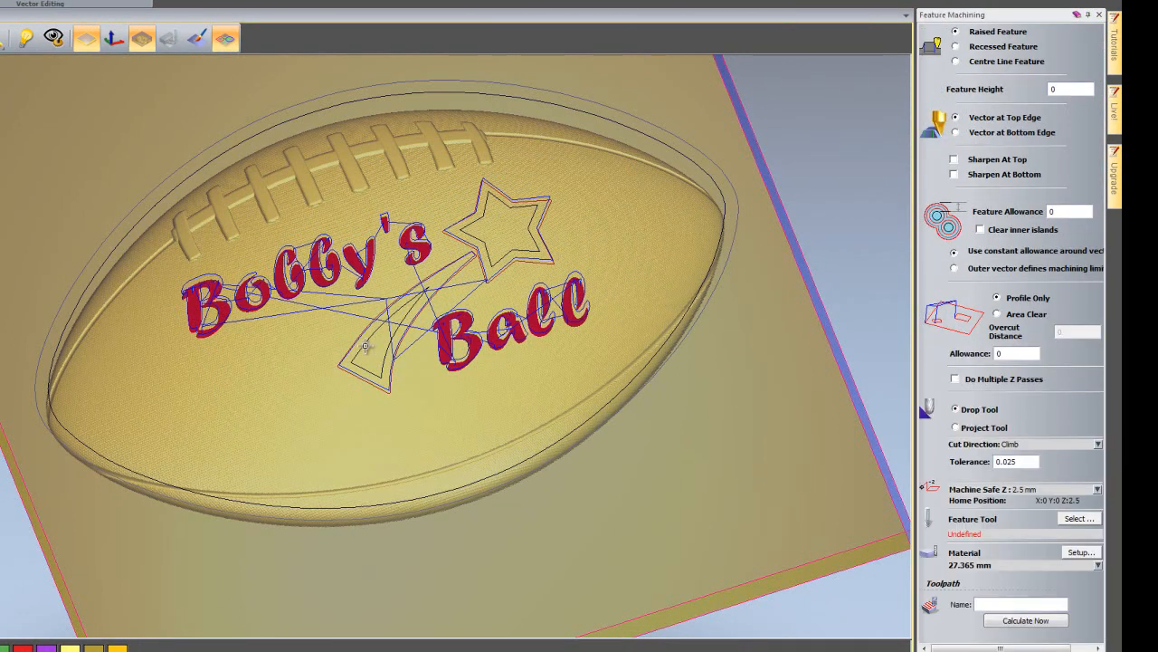
click(368, 346)
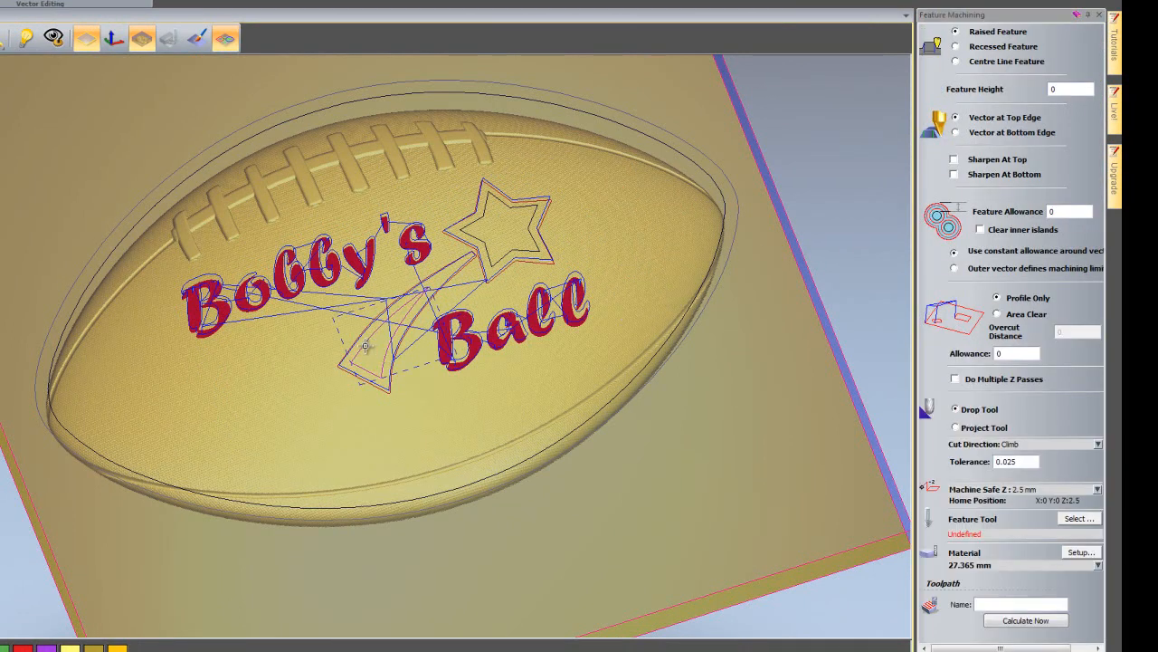
shift+click(485, 219)
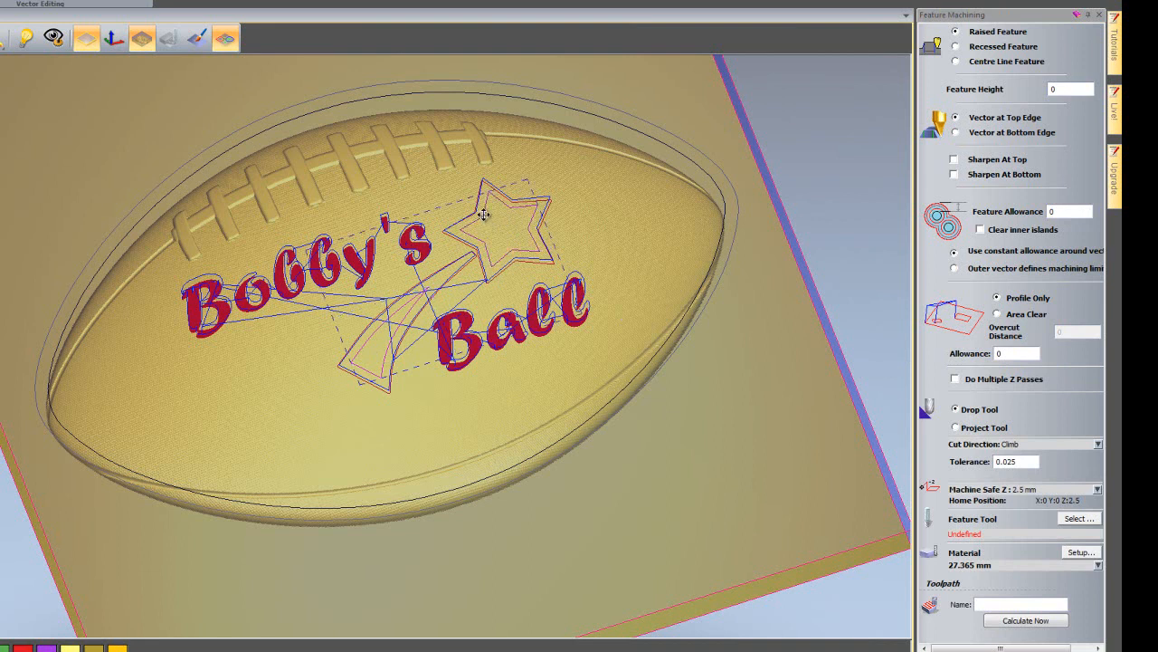
click(957, 62)
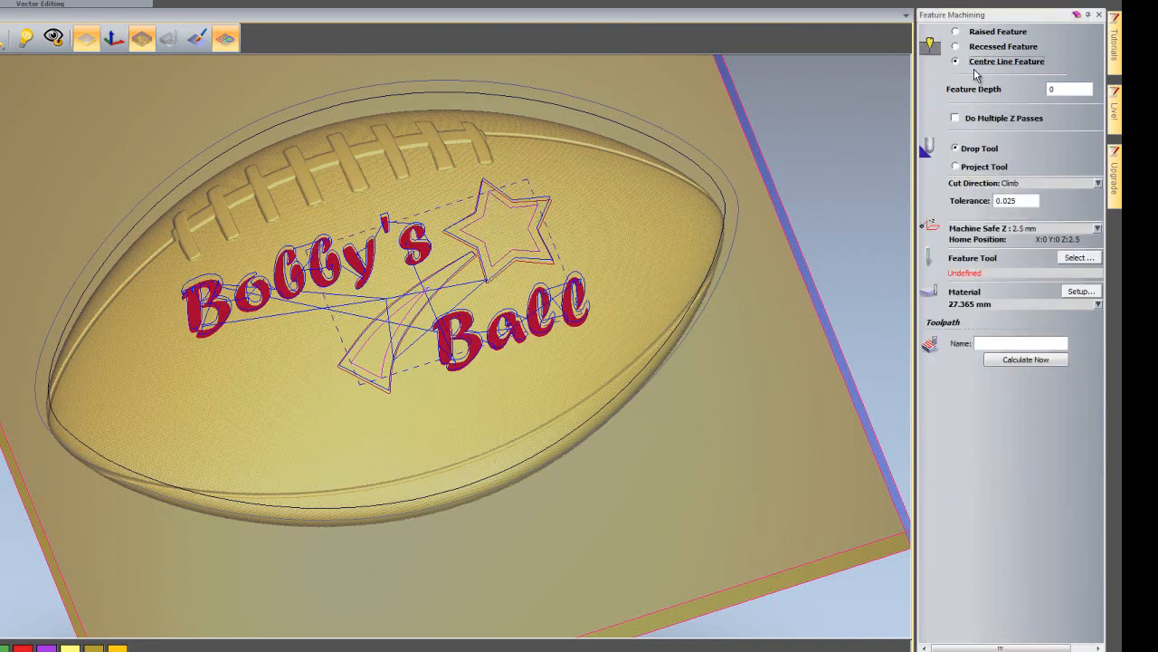
double_click(1059, 86)
text(0.1)
Assign the Ball Nose 1.5 mm tool to the centre line feature and calculate its toolpath.
click(1076, 258)
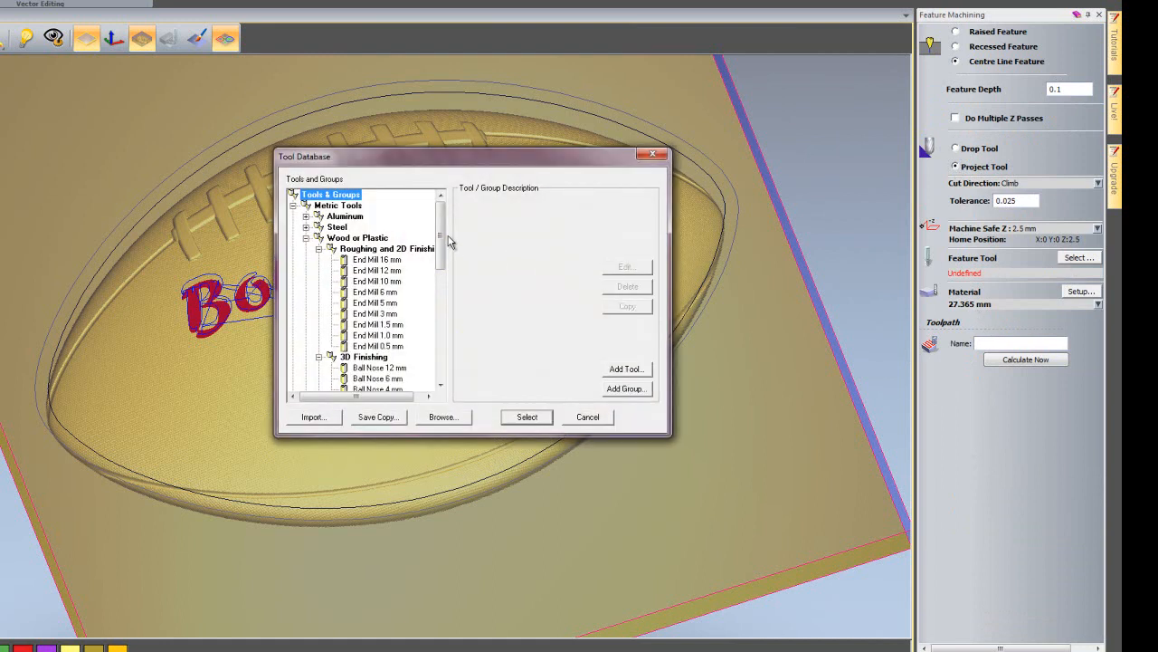
scroll(448, 245, down, 5)
double_click(387, 299)
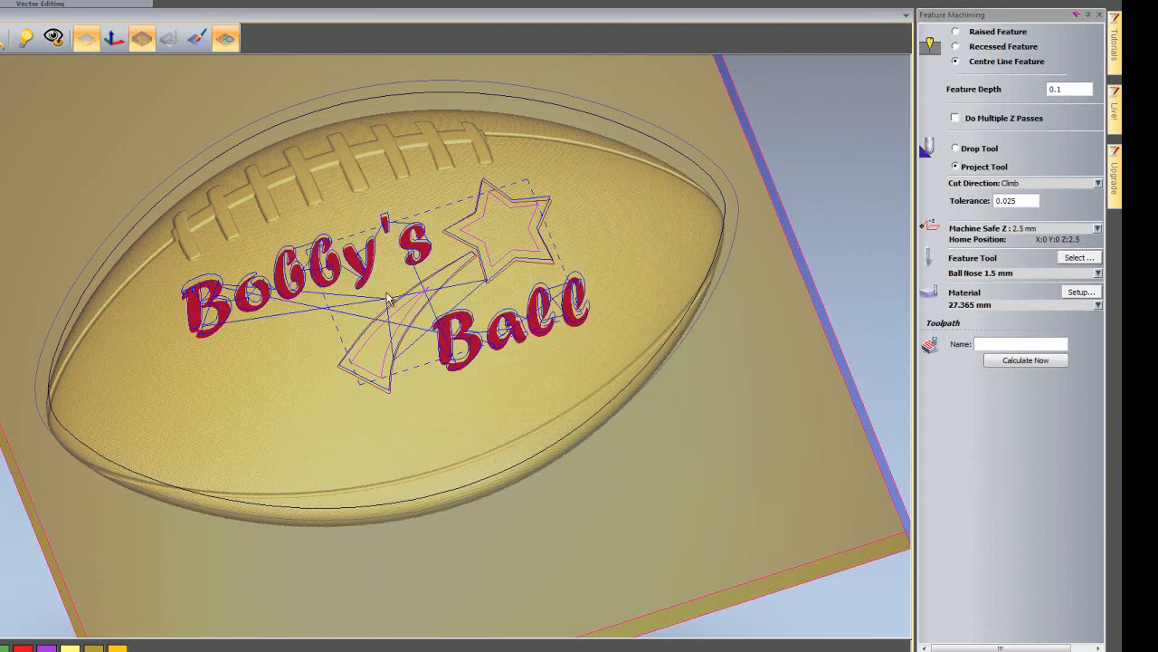
click(1033, 362)
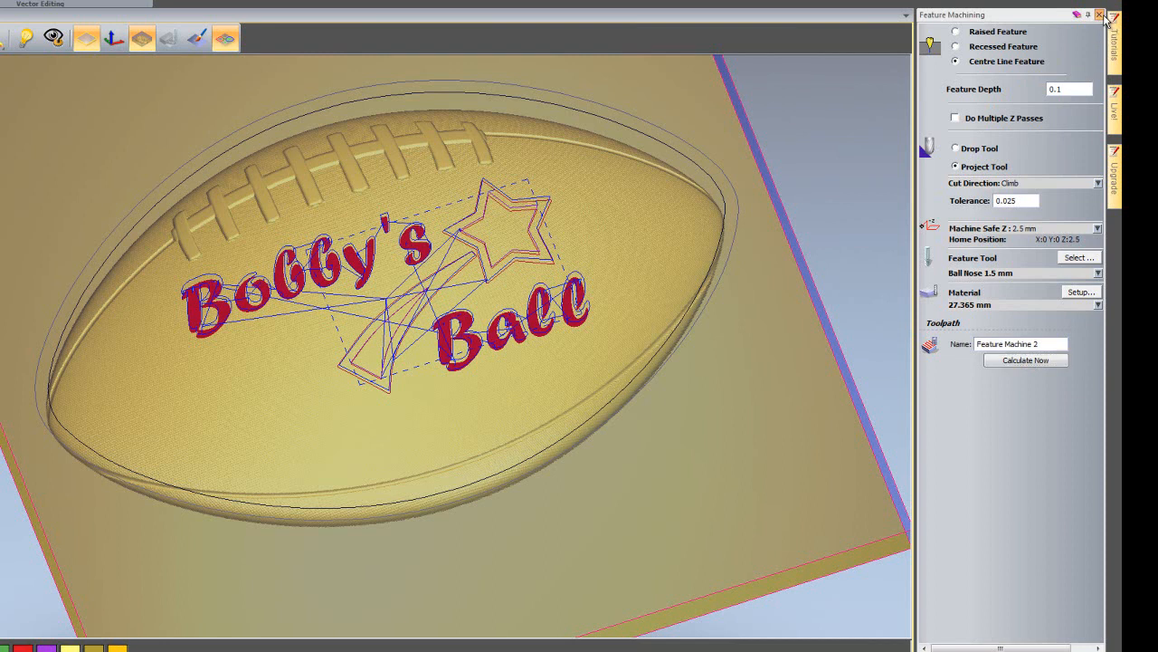
Close the feature machining settings and move the Feature Machine 1 toolpath to first place in the toolpath order, above Machine Relief.
click(1100, 15)
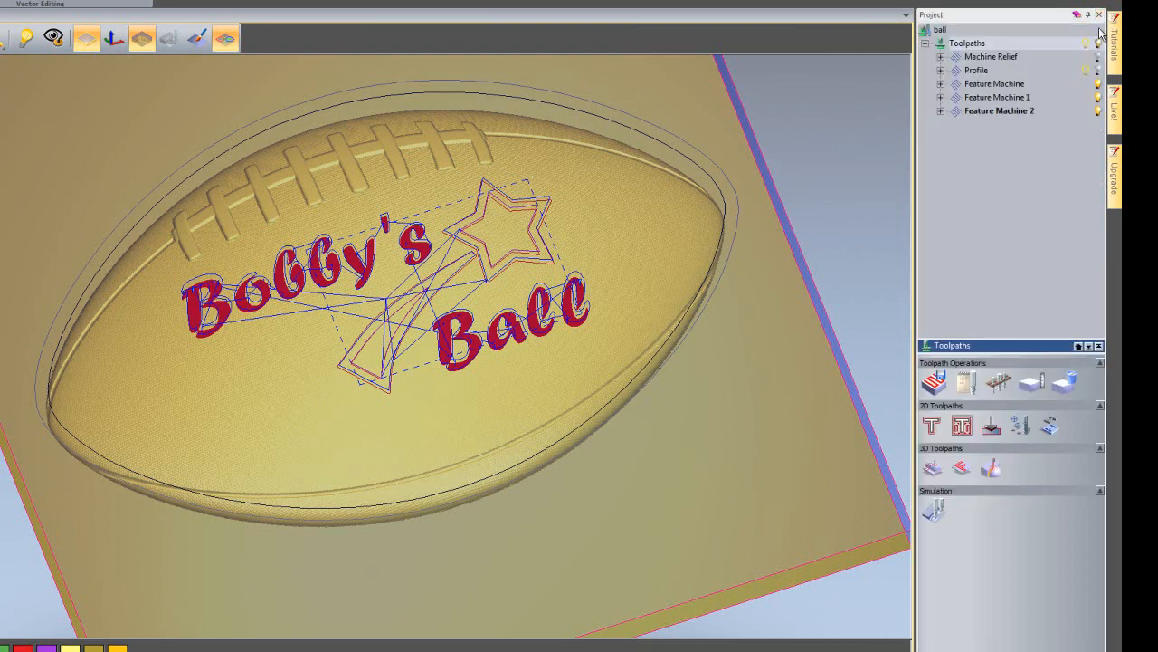
click(995, 100)
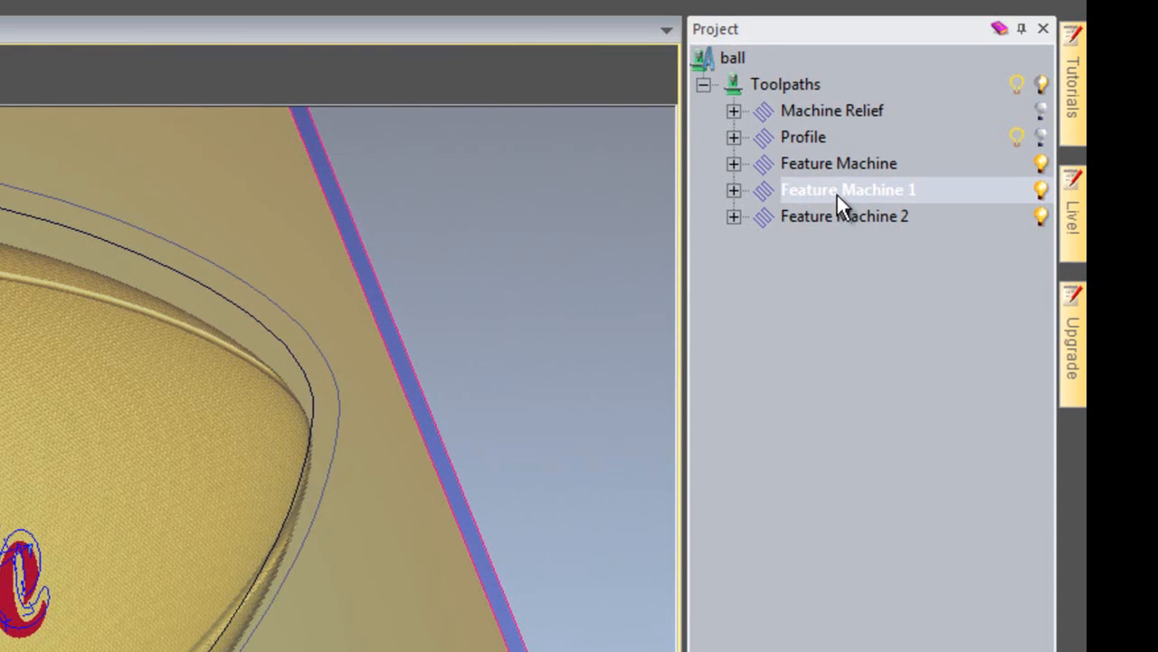
right_click(837, 195)
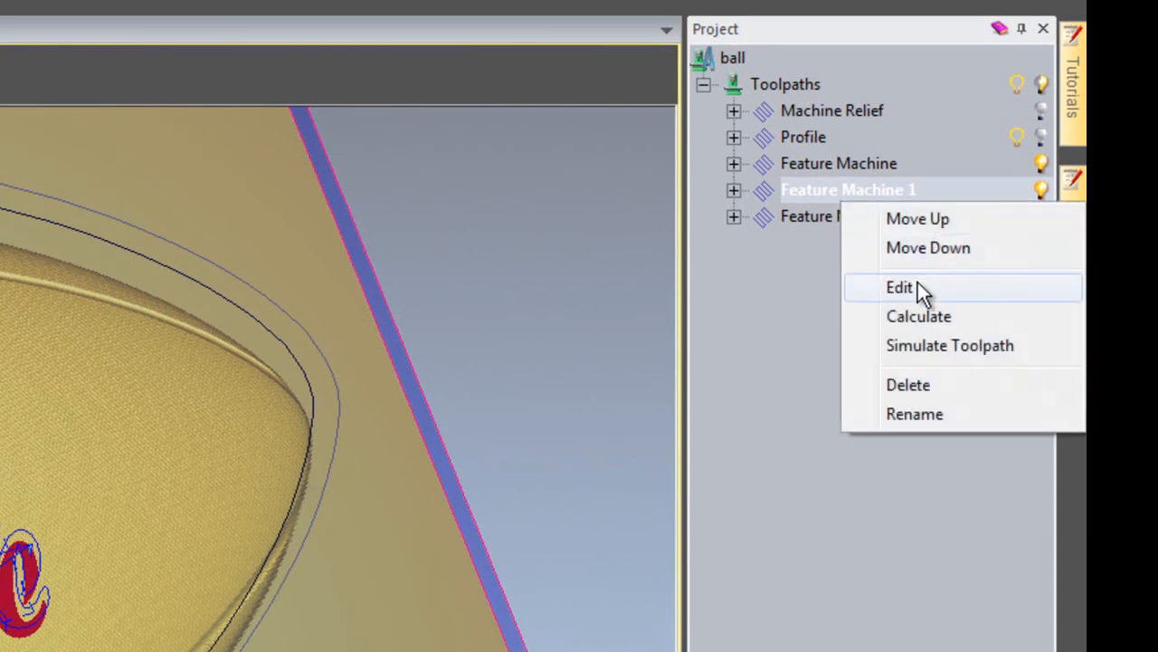
click(927, 227)
right_click(838, 161)
click(892, 185)
right_click(846, 139)
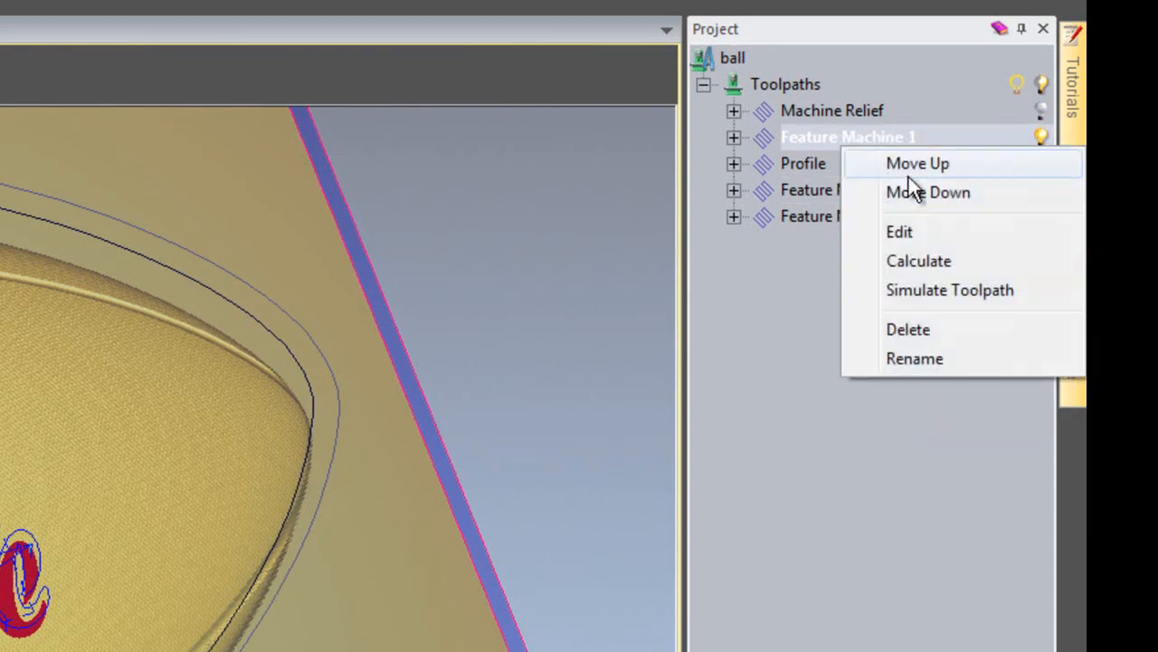
click(909, 165)
Move the Feature Machine 2 toolpath up to second place, directly after Feature Machine 1 and ahead of Machine Relief.
click(801, 219)
right_click(811, 222)
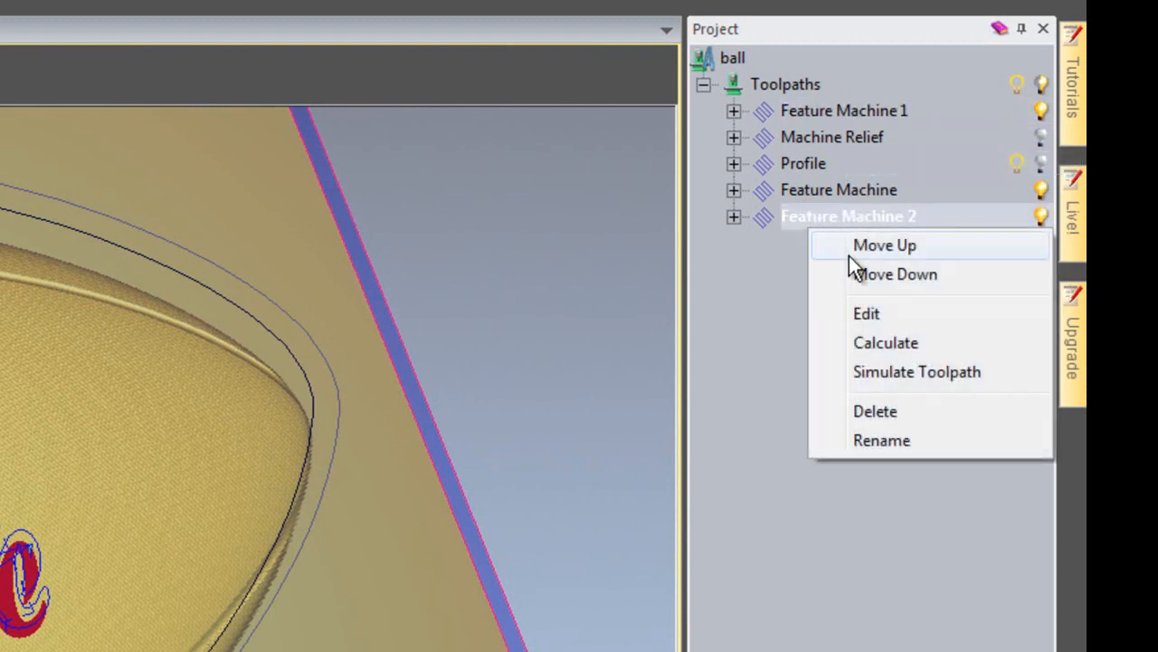
click(842, 246)
right_click(817, 192)
click(888, 217)
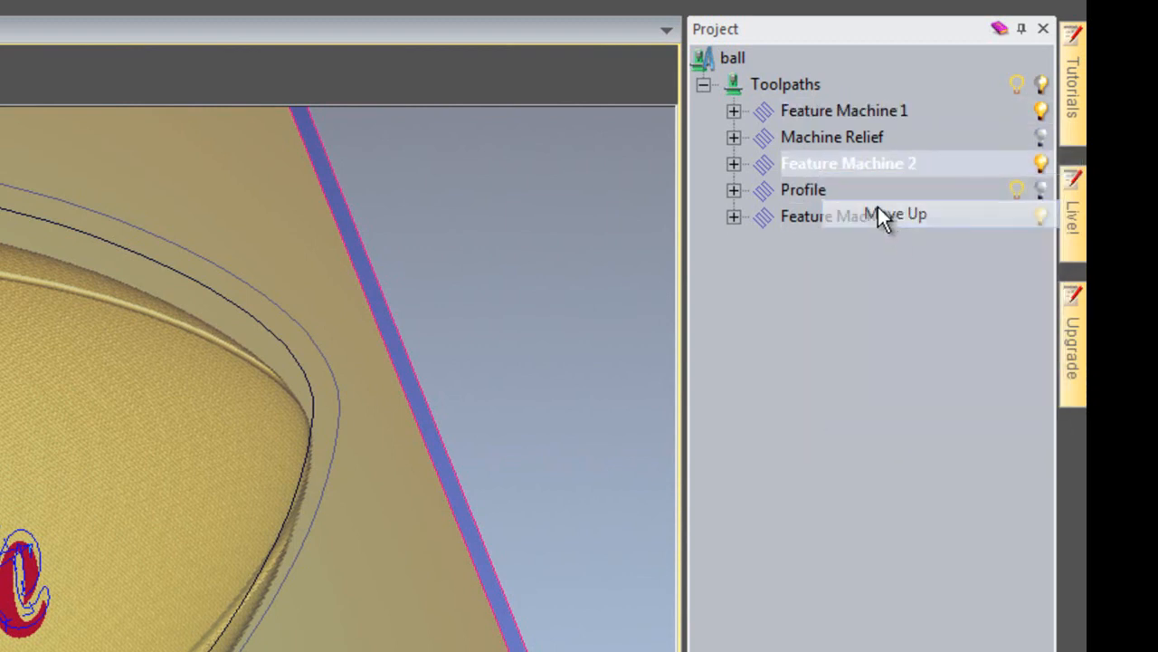
right_click(840, 160)
click(916, 185)
Move the Feature Machine toolpath up one place so it runs before the Profile cut.
click(823, 217)
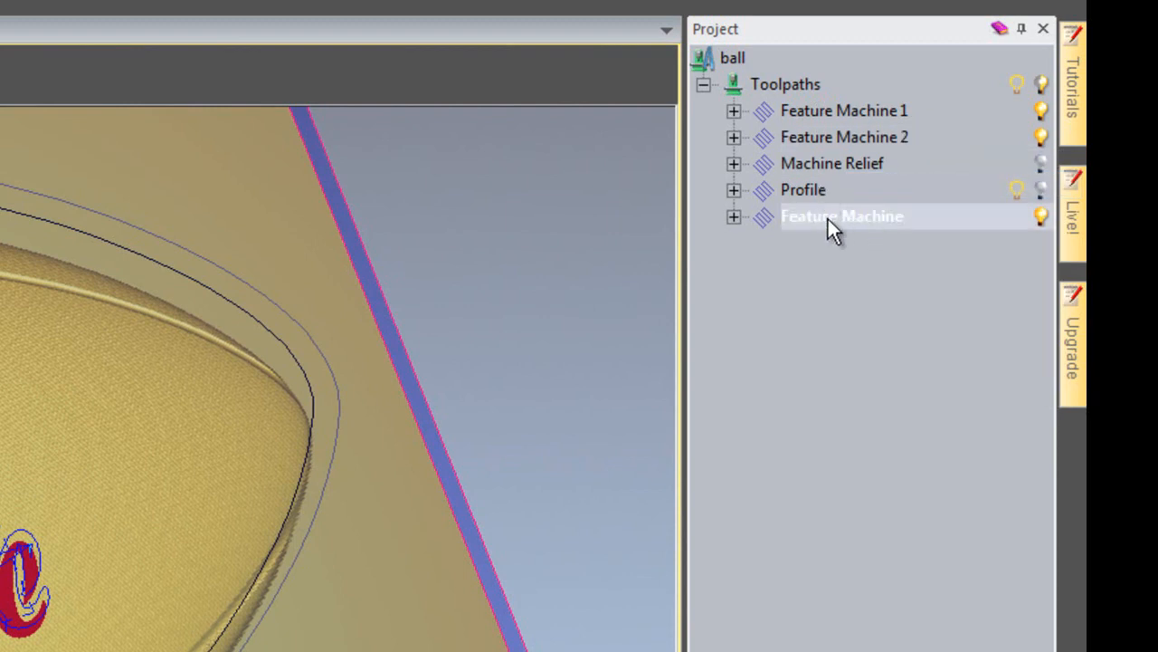
right_click(828, 219)
click(896, 243)
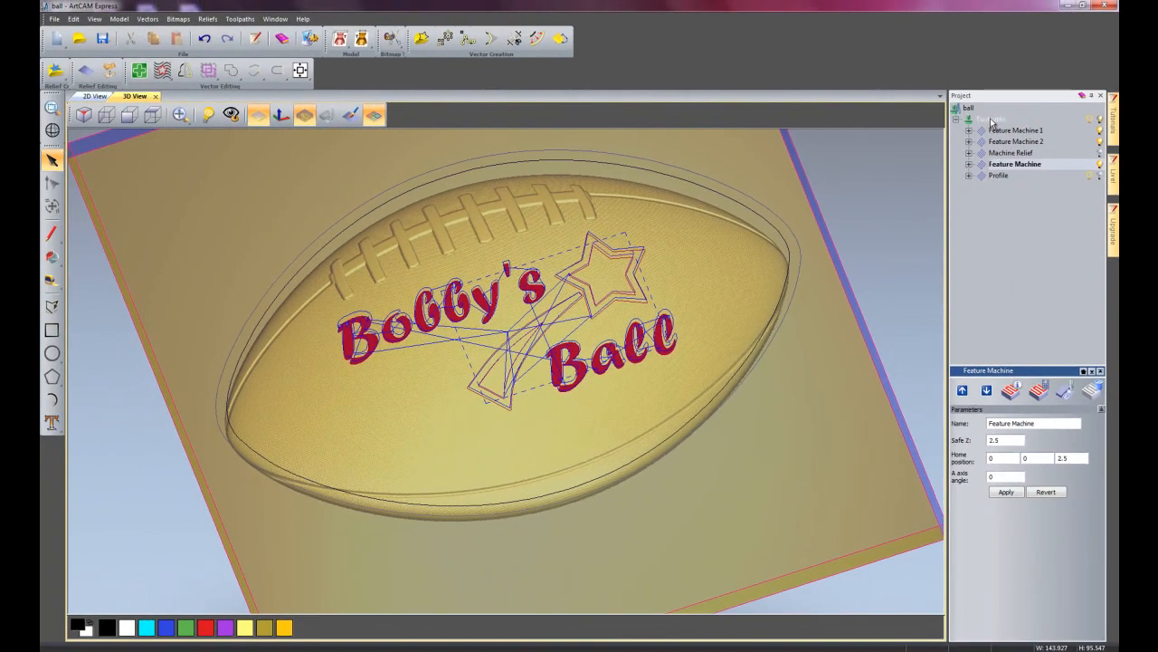
Simulate all the toolpaths in their new machining order.
click(991, 120)
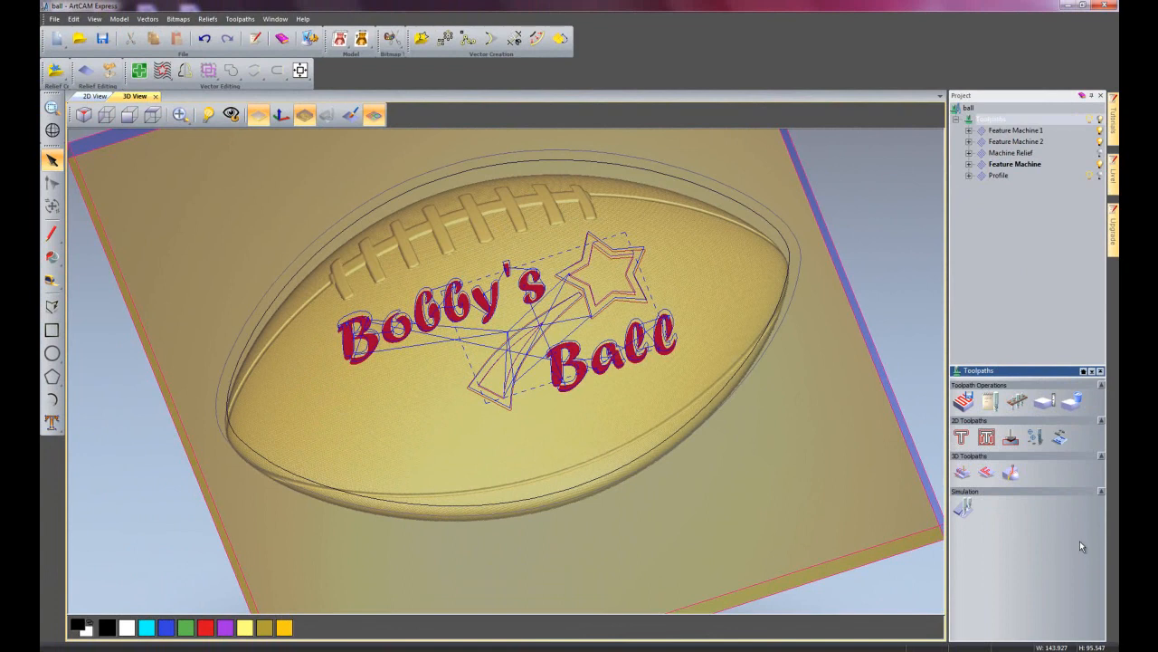
click(964, 509)
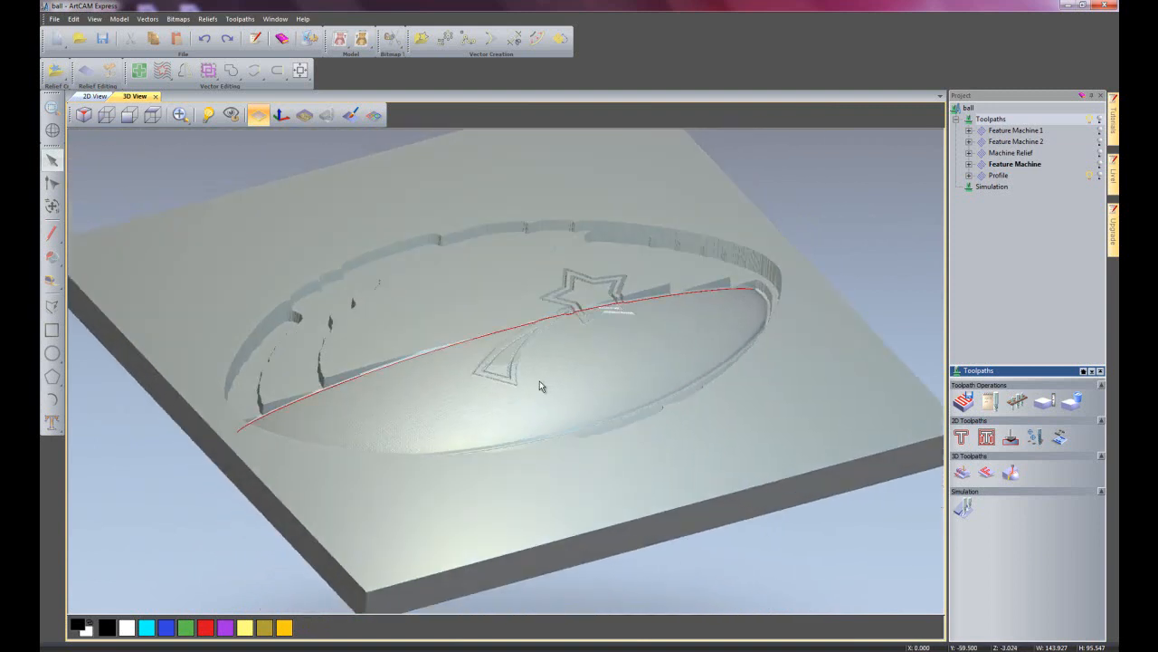
scroll(542, 387, up, 5)
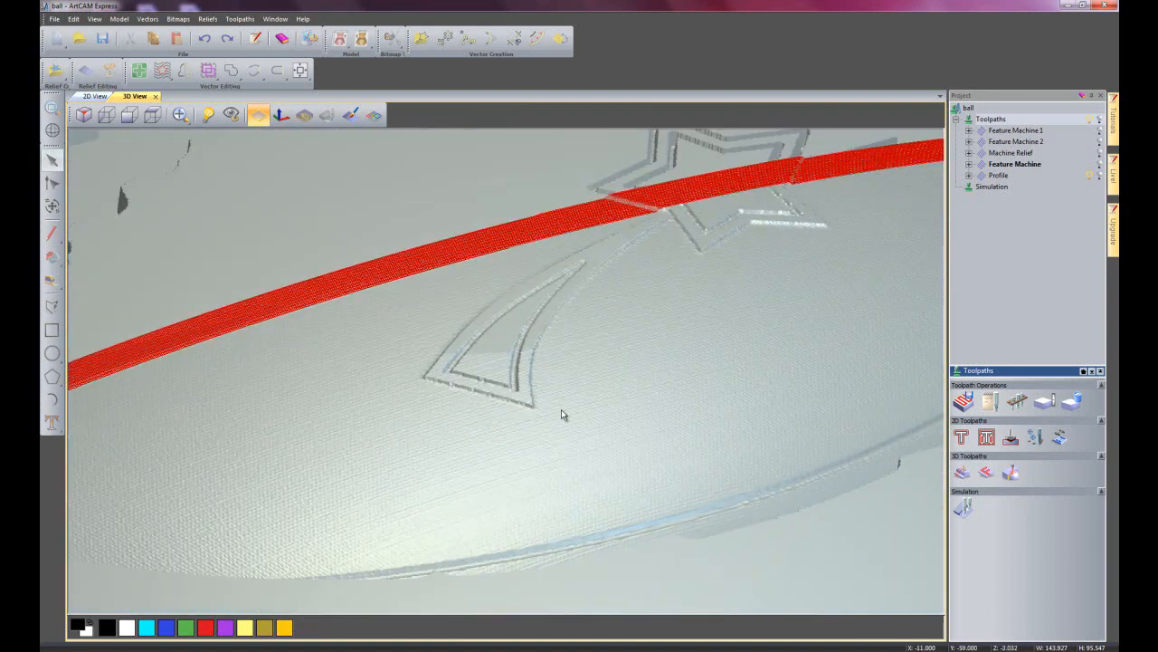
scroll(561, 405, down, 8)
drag(573, 371, 590, 407)
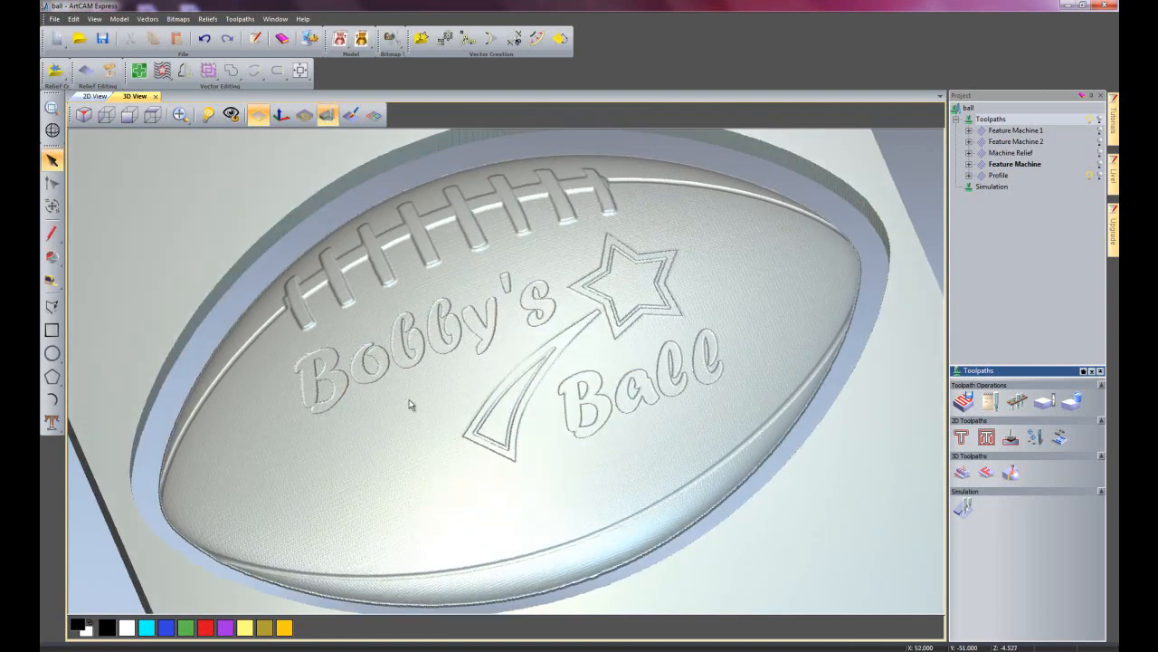
Examine the simulated lettering, star and tail on the football up close and from different angles.
scroll(590, 418, up, 5)
drag(622, 455, 700, 306)
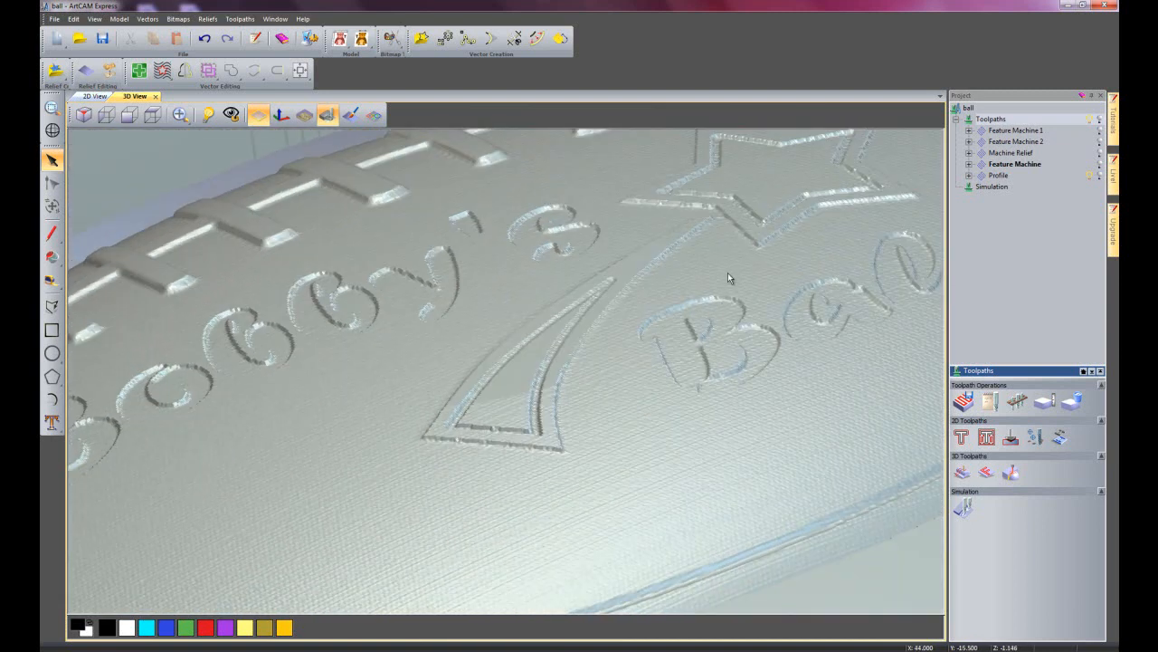
drag(681, 388, 715, 494)
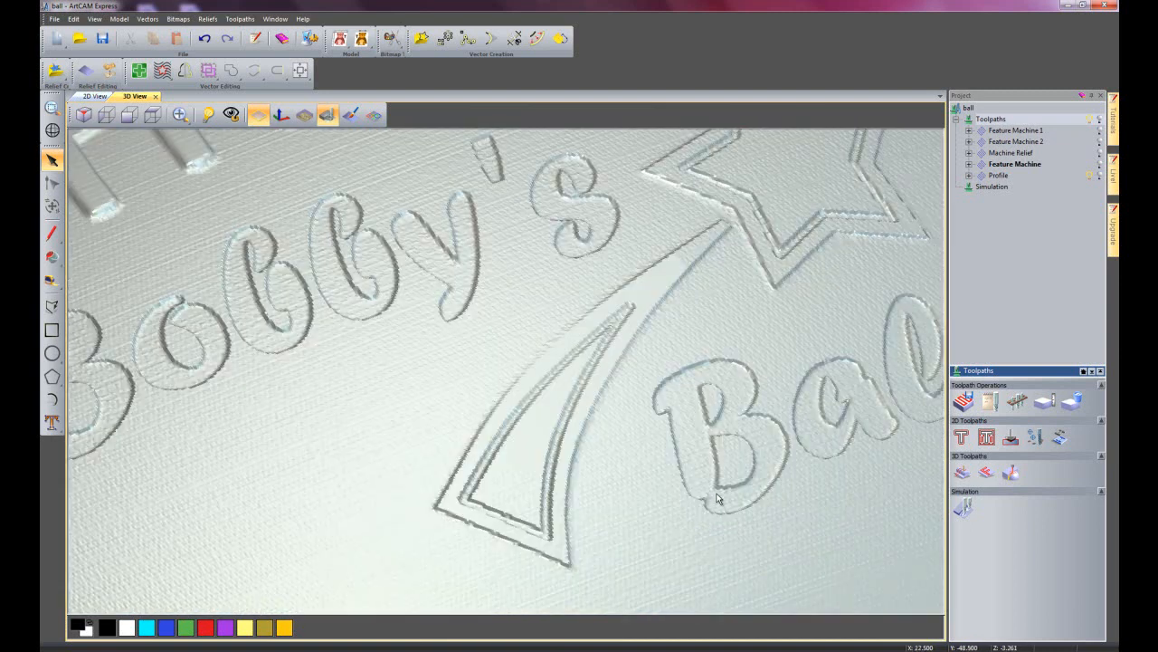
scroll(534, 452, down, 3)
scroll(534, 459, down, 5)
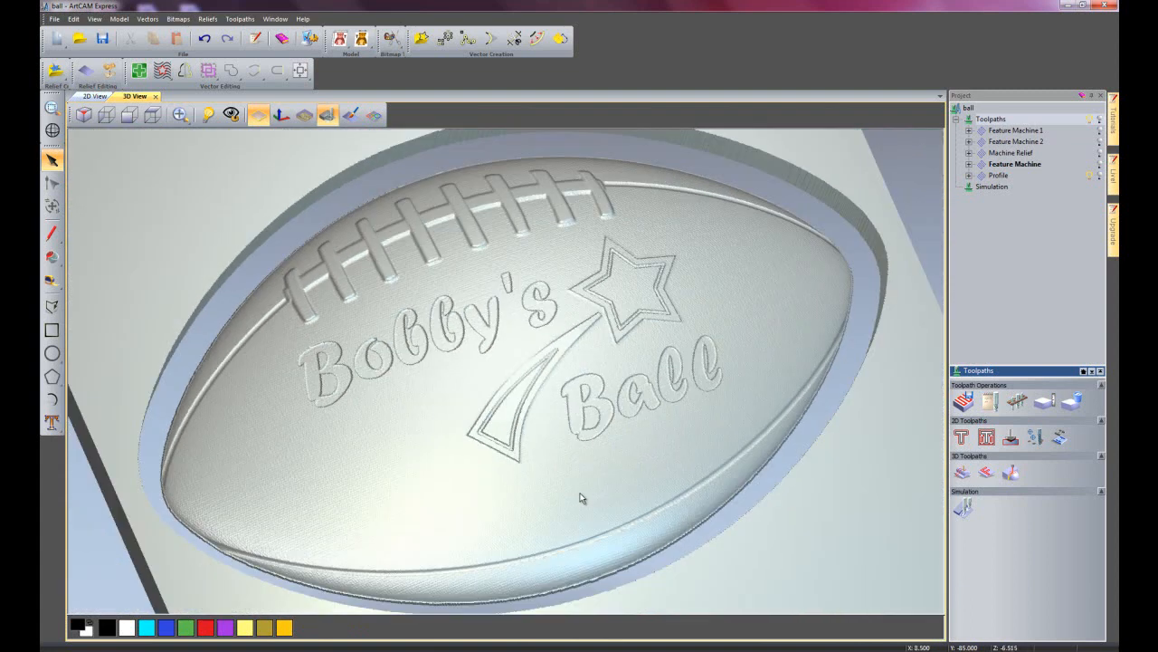
middle_drag(564, 486, 567, 471)
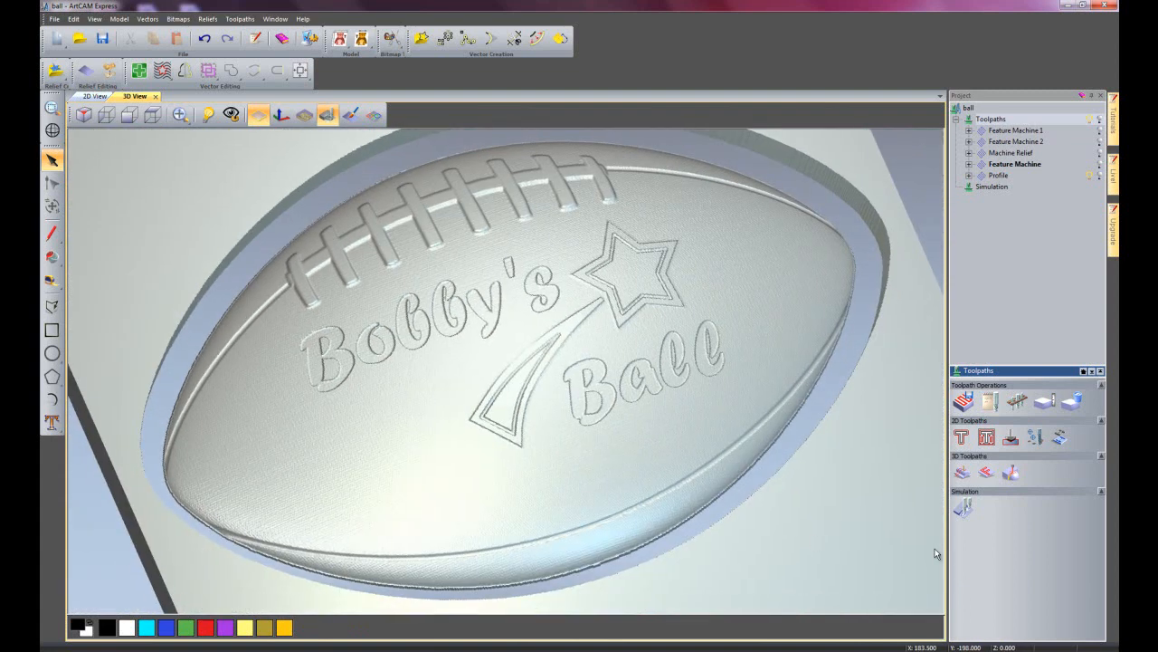